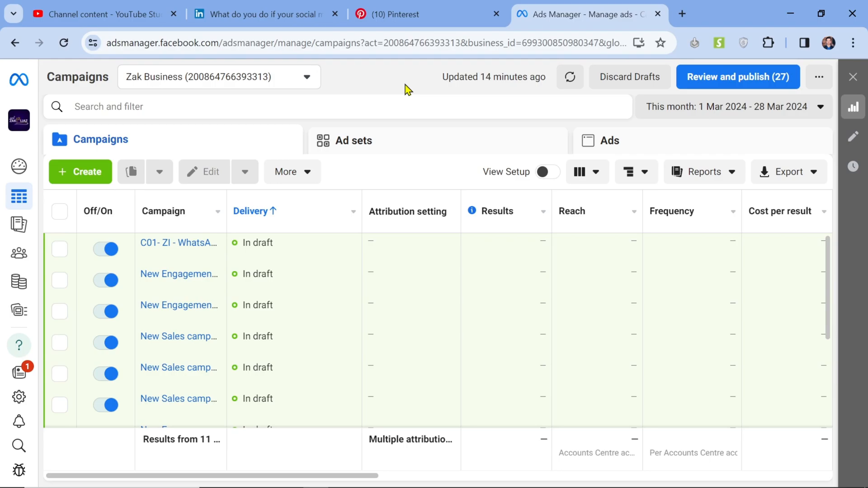
triple_click(484, 77)
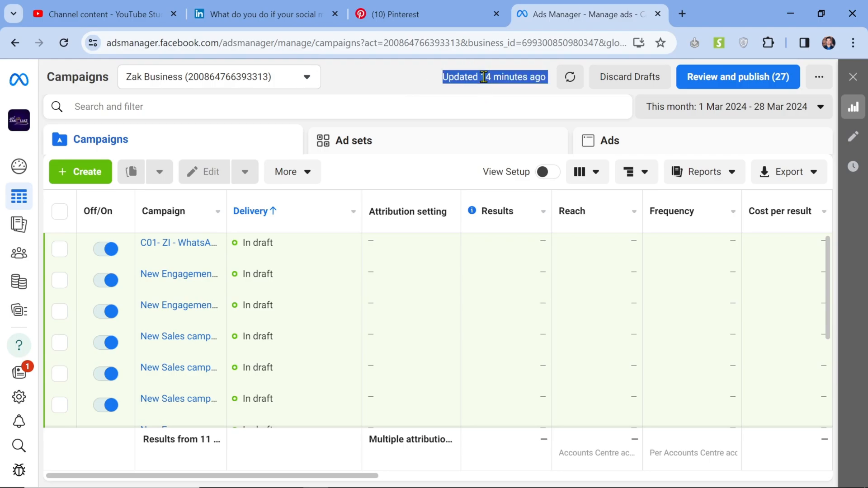
click(430, 83)
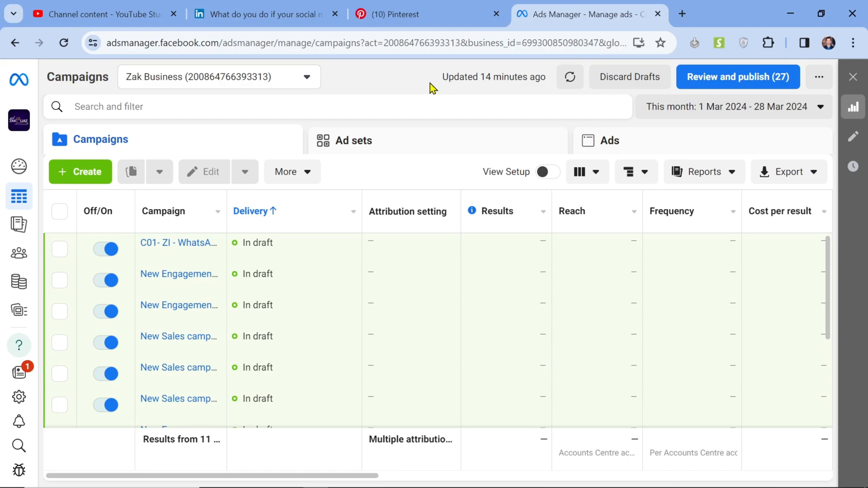
Step: Start creating a new campaign and select the Engagement objective to review what it is good for
click(75, 177)
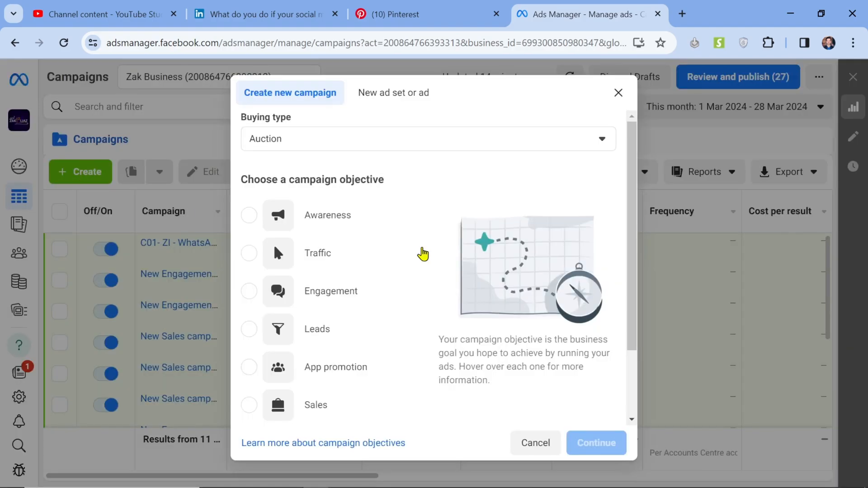
scroll(355, 258, down, 2)
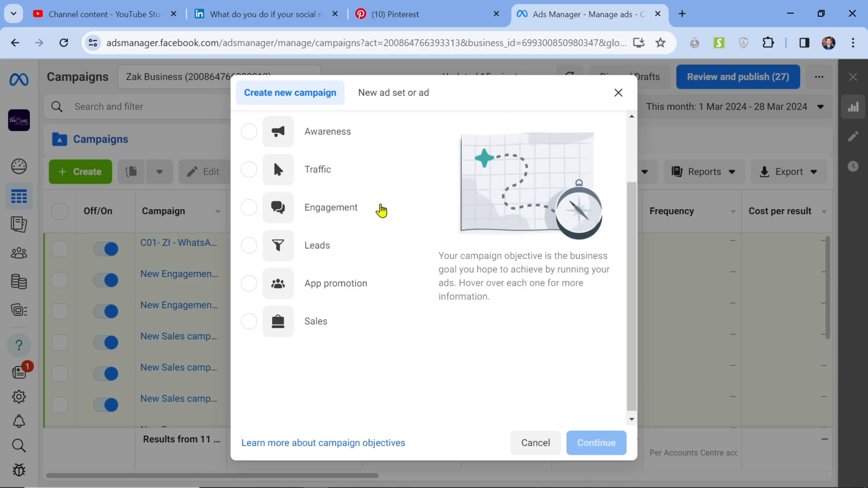
click(340, 210)
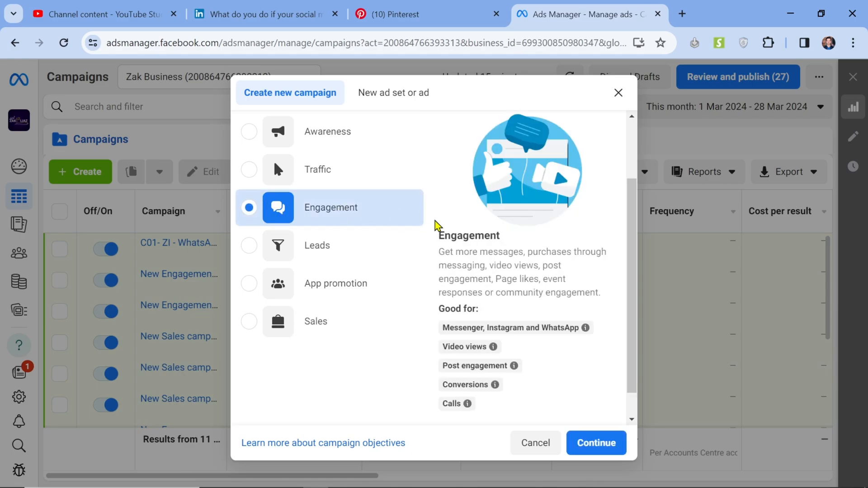
mouse_move(516, 327)
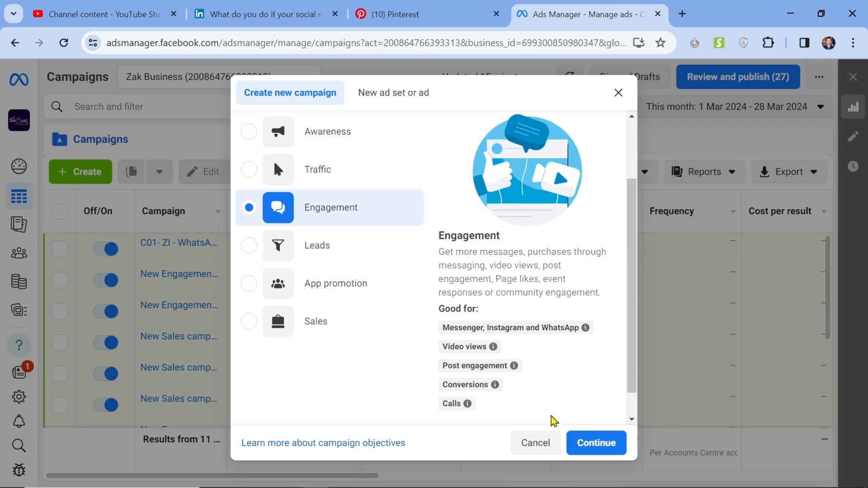
scroll(576, 405, down, 1)
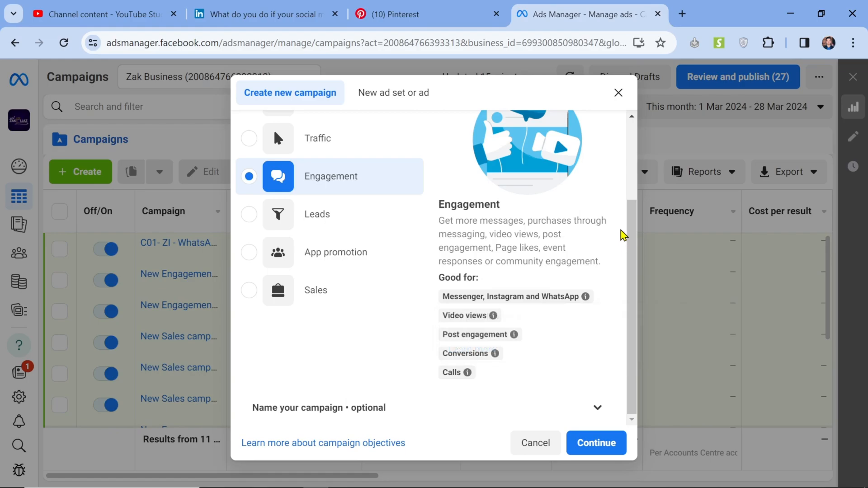
scroll(607, 201, up, 3)
scroll(607, 201, down, 3)
scroll(607, 201, up, 3)
scroll(607, 201, down, 3)
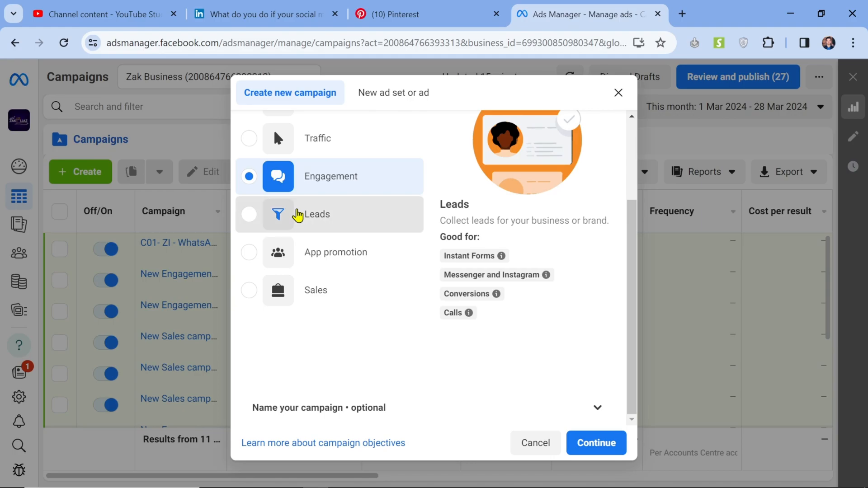
Step: Preview the Leads and App promotion objectives, and choose Sales as the campaign objective
click(297, 215)
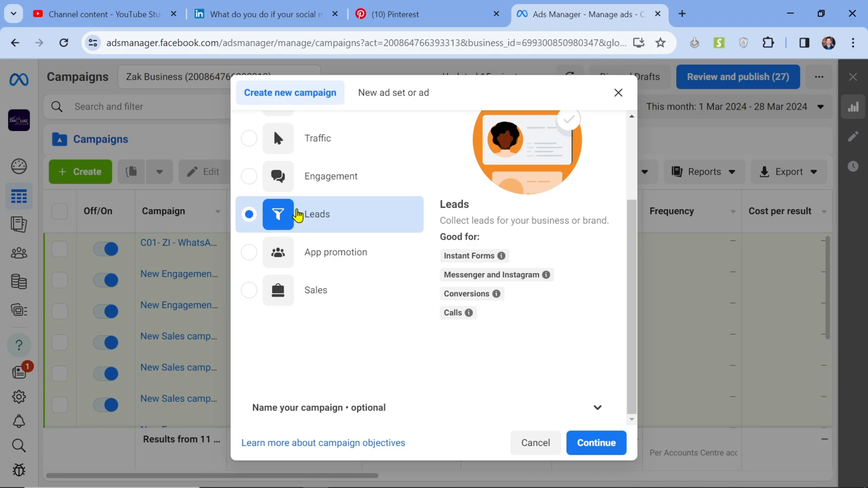
click(354, 258)
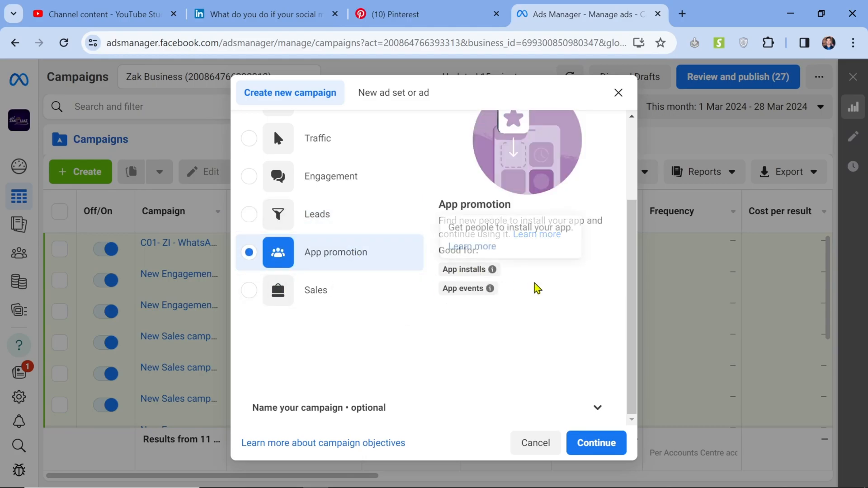
click(328, 298)
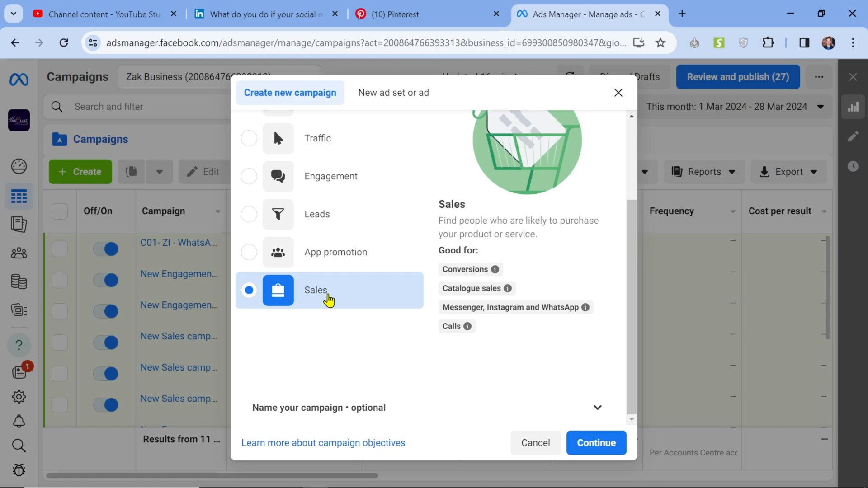
mouse_move(583, 306)
scroll(360, 343, up, 3)
scroll(360, 343, down, 3)
scroll(536, 338, up, 1)
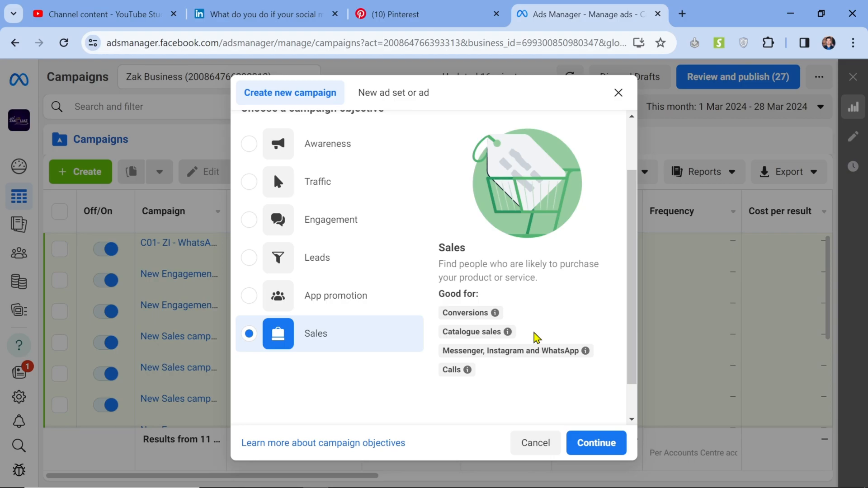
mouse_move(507, 331)
scroll(423, 314, up, 2)
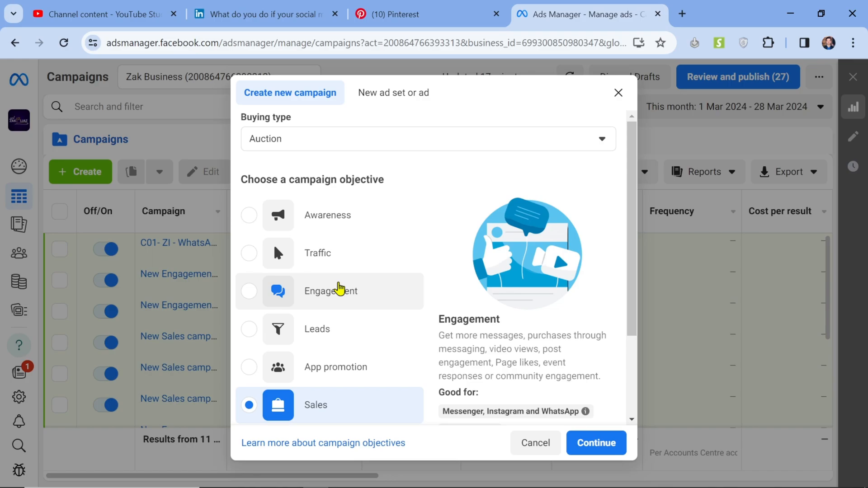
Step: Expand the optional naming section and name the campaign "ESM - MSGs"
scroll(340, 289, down, 3)
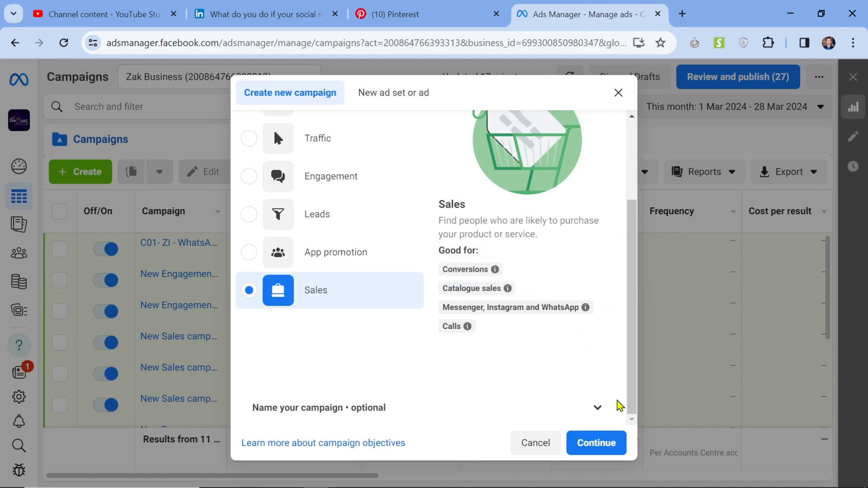
click(596, 409)
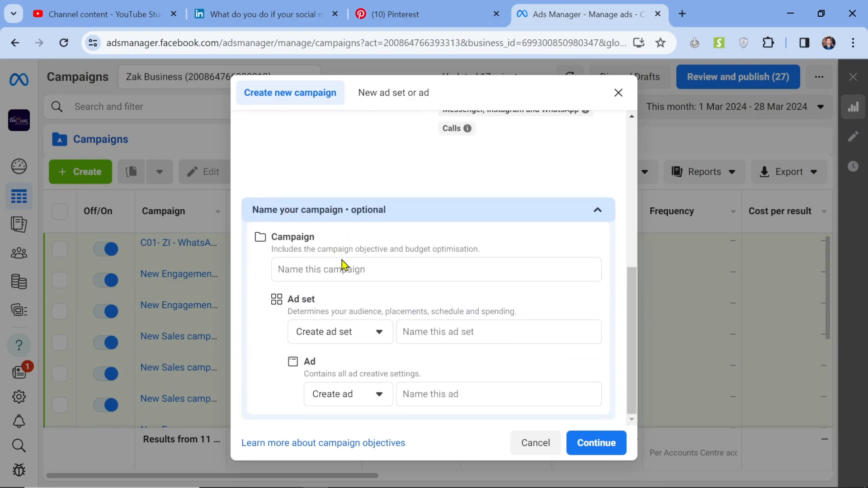
click(353, 269)
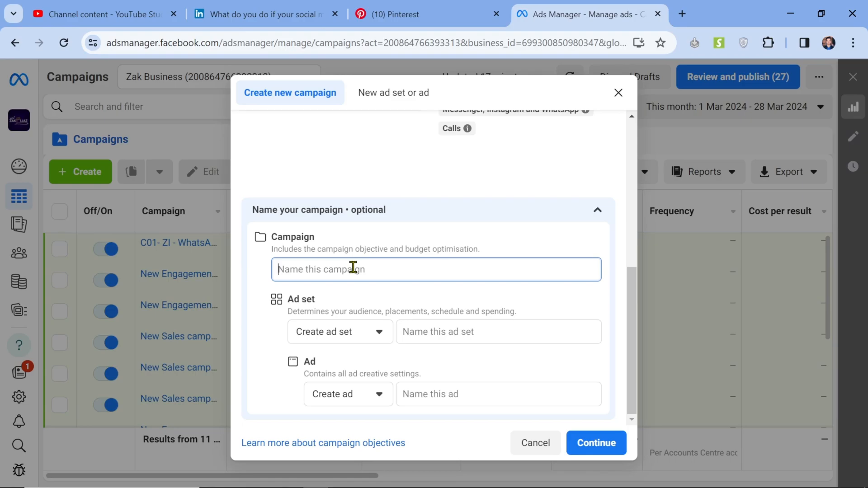
text(ES)
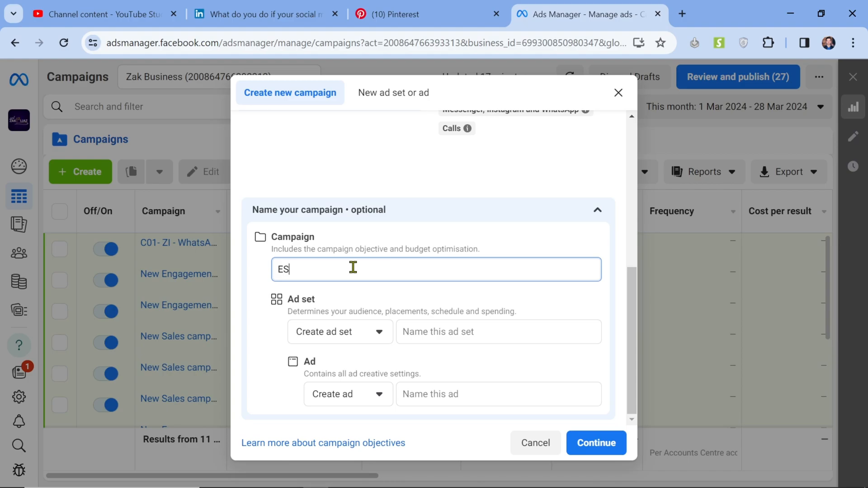
text(M M)
key(BackSpace)
text(- MSGs-)
Step: Reuse the campaign name for the ad set with an AdSet prefix, naming it "AdSet ESM - MSGs"
click(487, 331)
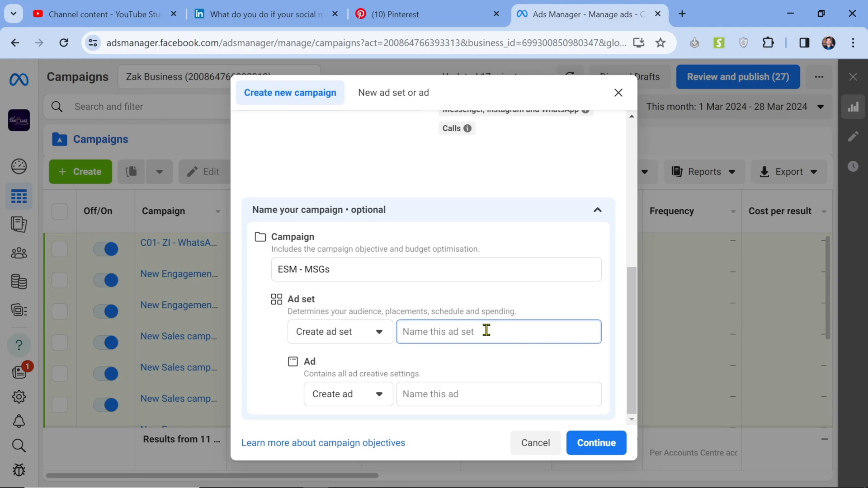
click(462, 391)
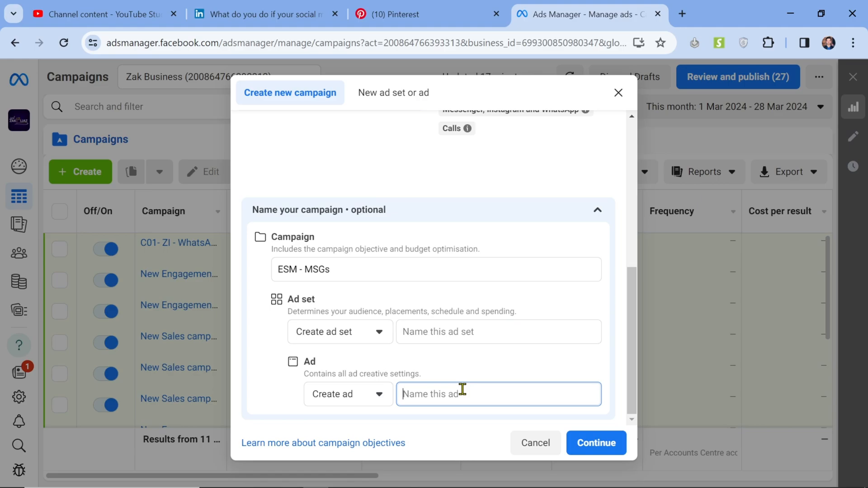
click(385, 263)
key(ctrl+a)
key(ctrl+c)
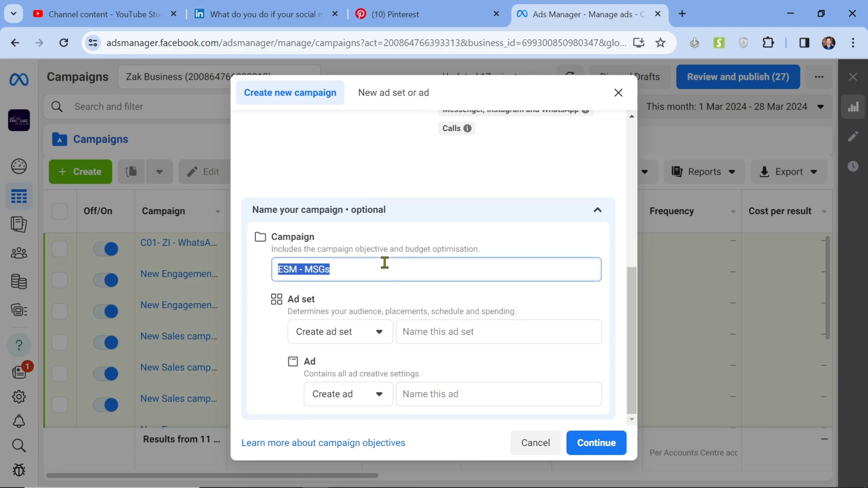
click(430, 331)
key(ctrl+v)
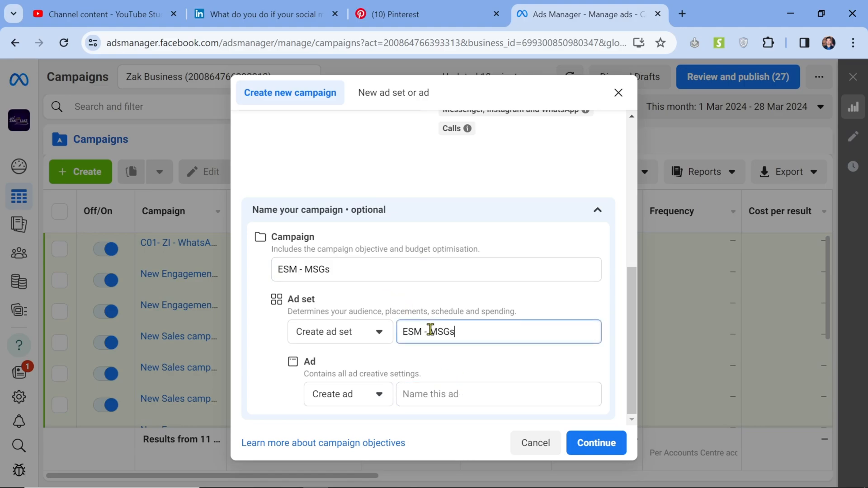
key(Left)
key(Left)
key(Left)
key(Left)
key(Left)
key(Left)
key(Left)
key(Left)
key(Left)
key(Left)
text(Ad)
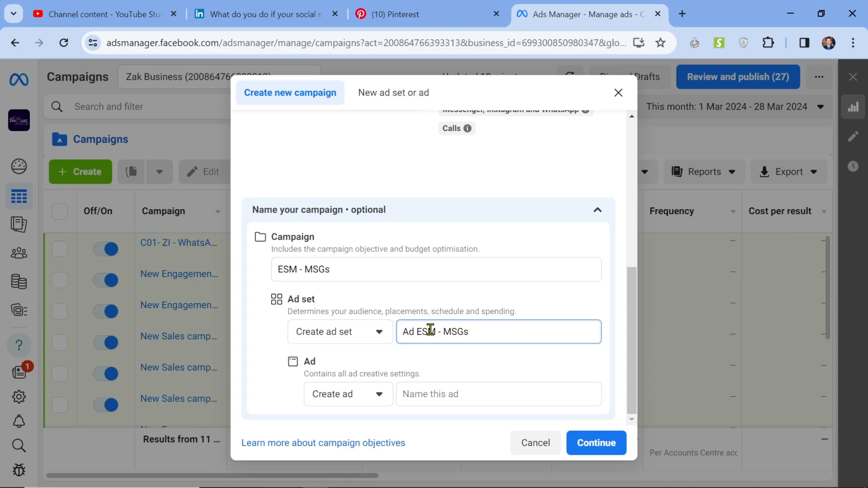
text(Set)
Step: Name the ad "Ad ESM - MSGs", reusing the copied campaign name
click(435, 395)
text(Ad)
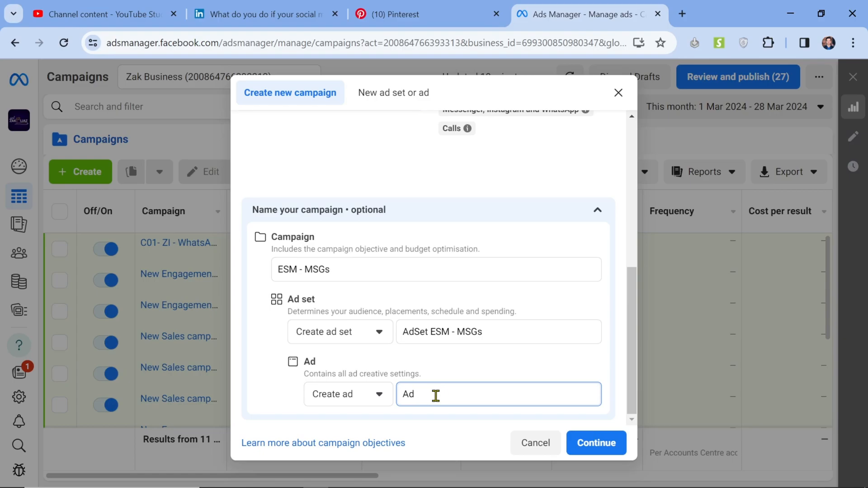
key(ctrl+v)
Step: Continue with the Manual sales campaign setup to create the draft, and look over its campaign-level settings
click(597, 441)
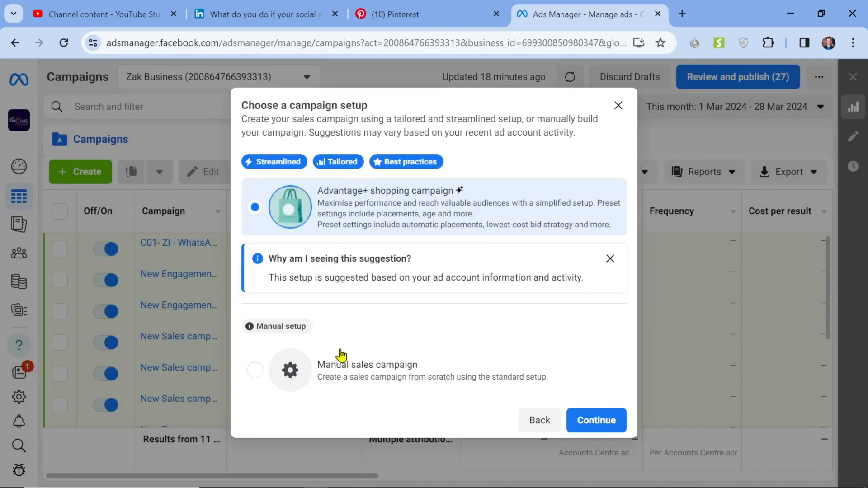
click(404, 387)
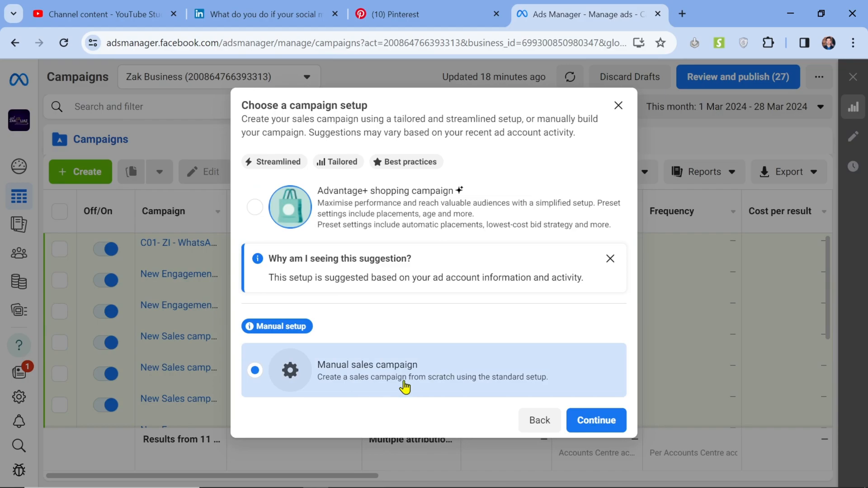
click(623, 428)
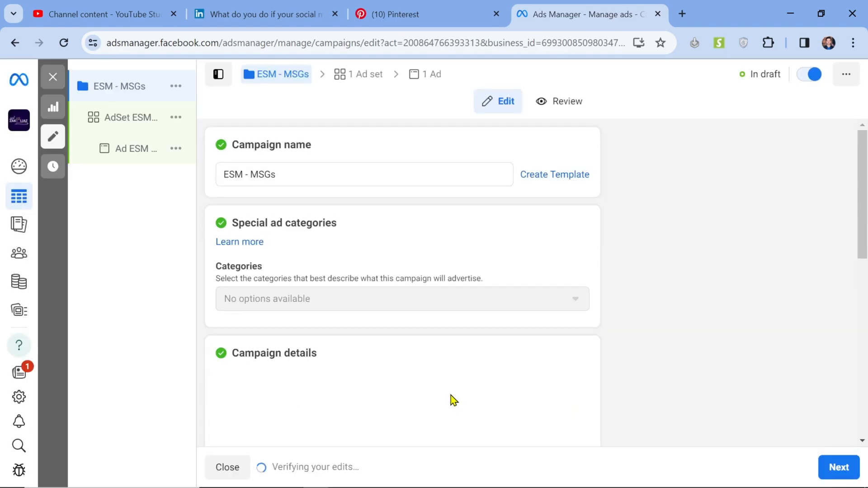
scroll(797, 281, down, 6)
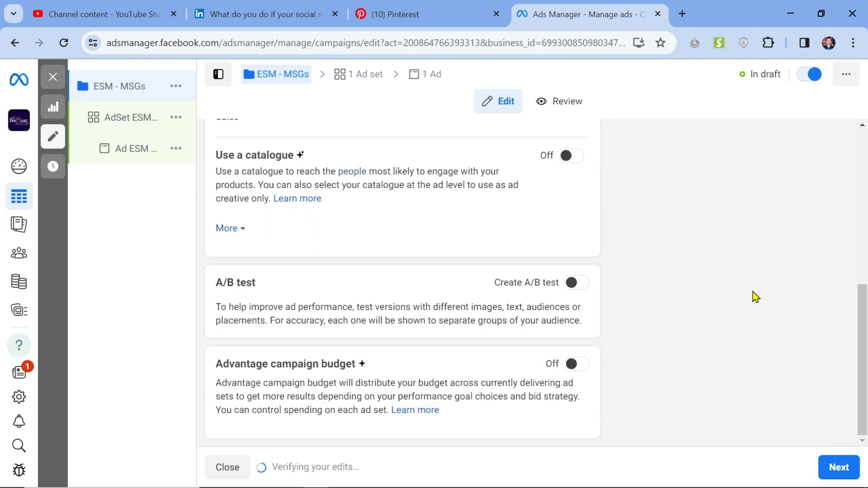
scroll(315, 234, up, 6)
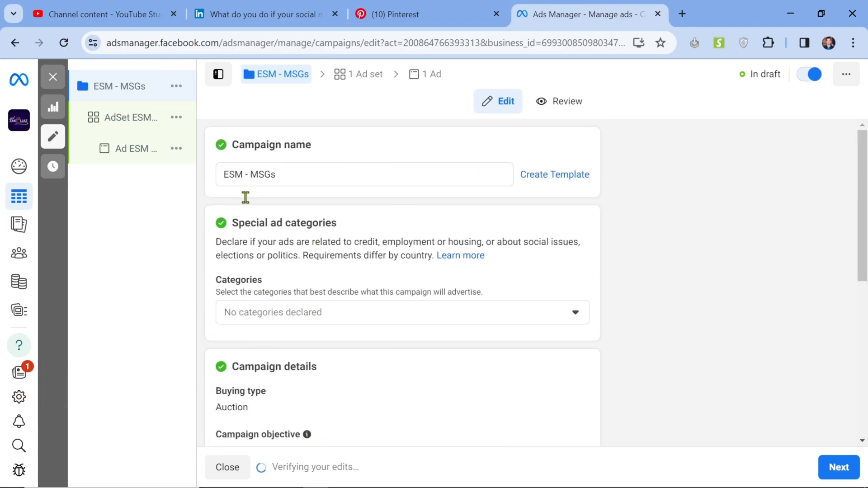
Step: Open the ad set's settings, change the conversion location to Website, and look through the resulting options
click(113, 126)
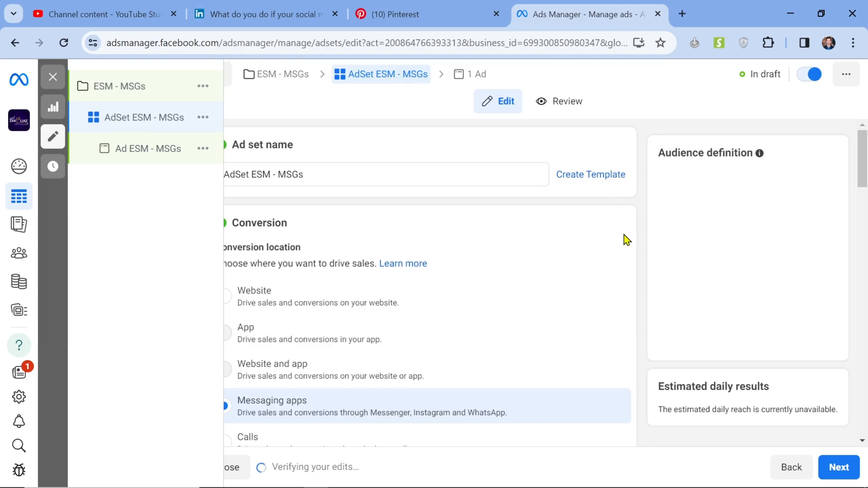
scroll(626, 234, down, 2)
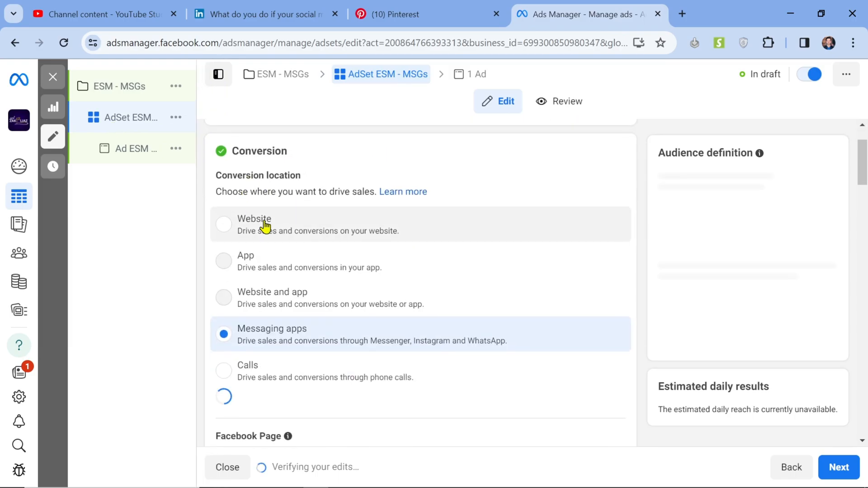
click(249, 237)
scroll(646, 294, down, 5)
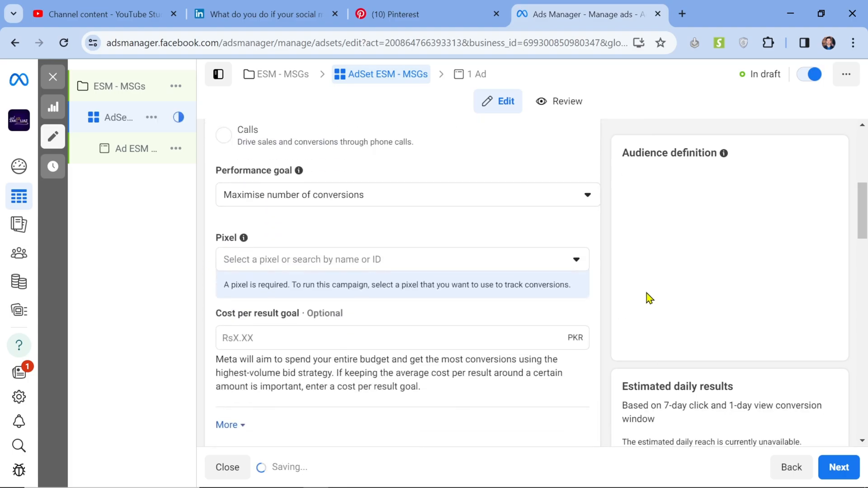
scroll(647, 299, down, 13)
scroll(647, 298, up, 9)
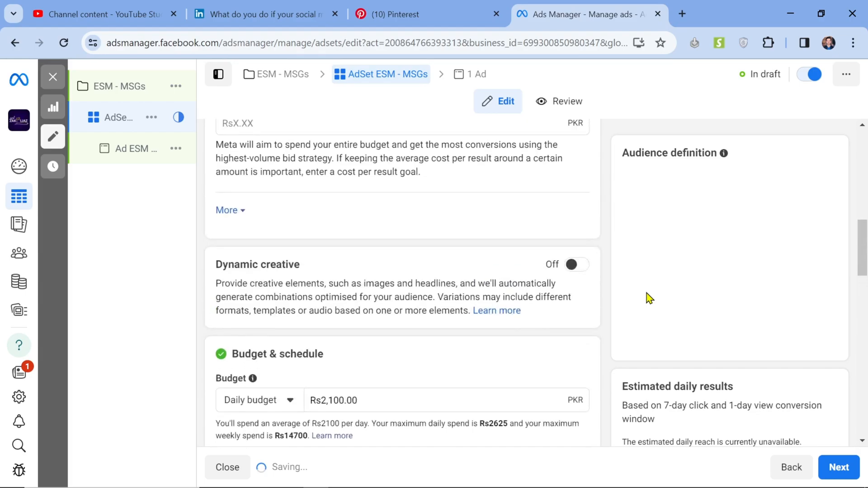
scroll(649, 298, up, 10)
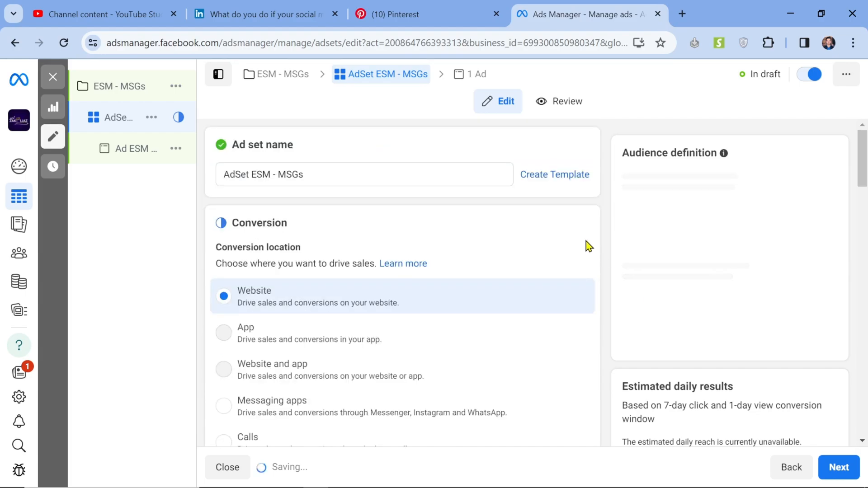
scroll(588, 246, down, 1)
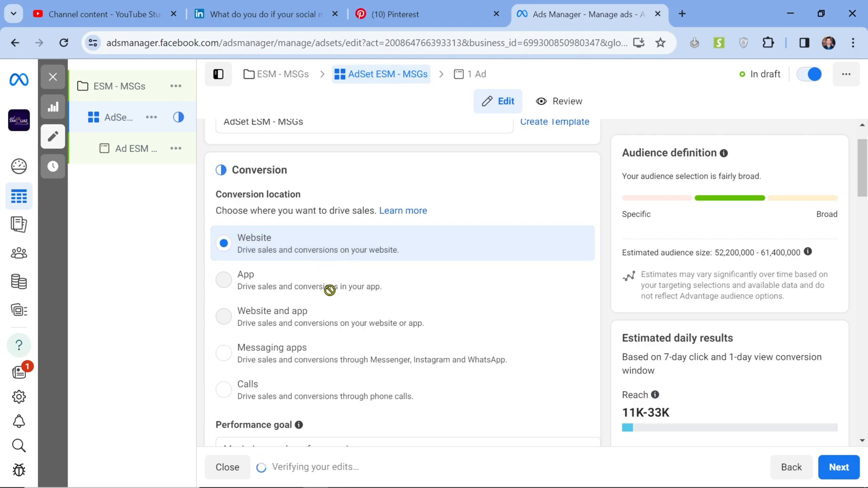
Step: Try the Calls conversion location for the ad set and look over the options it offers
mouse_move(349, 292)
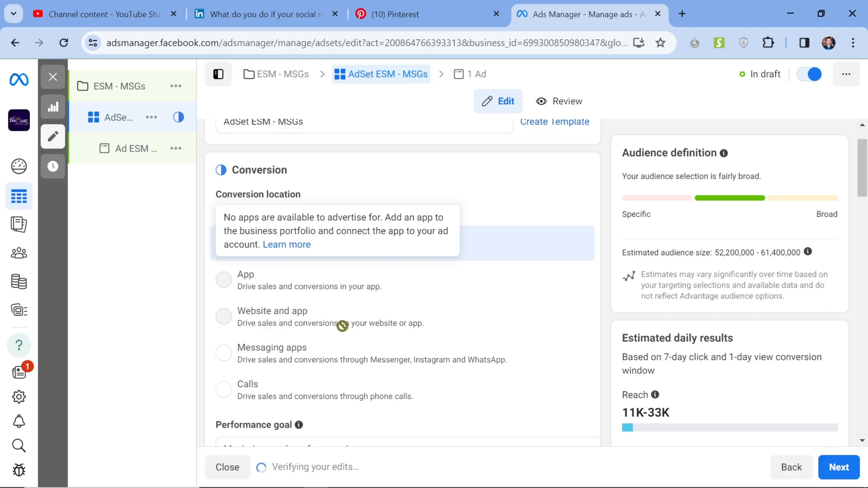
mouse_move(342, 327)
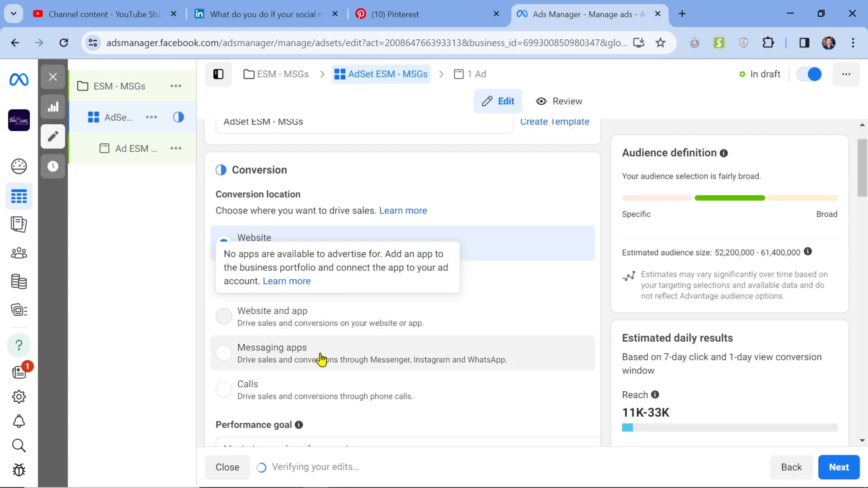
click(283, 389)
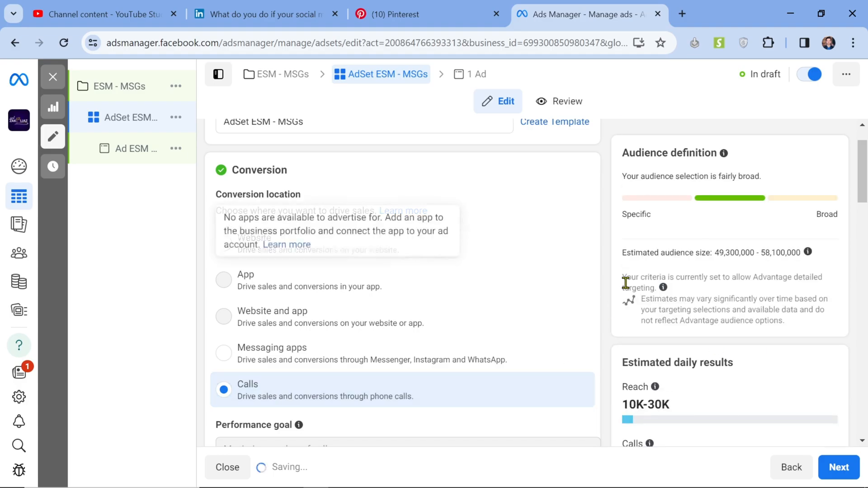
scroll(626, 282, down, 3)
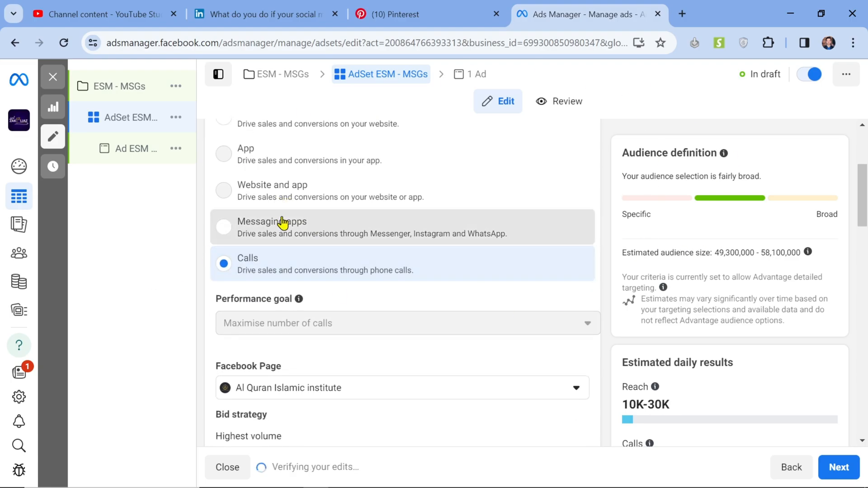
Step: Set the ad set's conversion location to Messaging apps and view the available pixels without choosing one
click(325, 243)
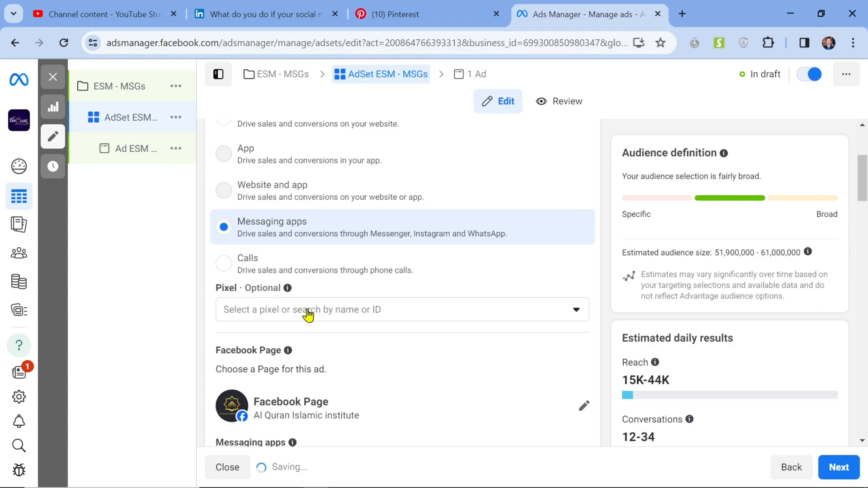
click(425, 318)
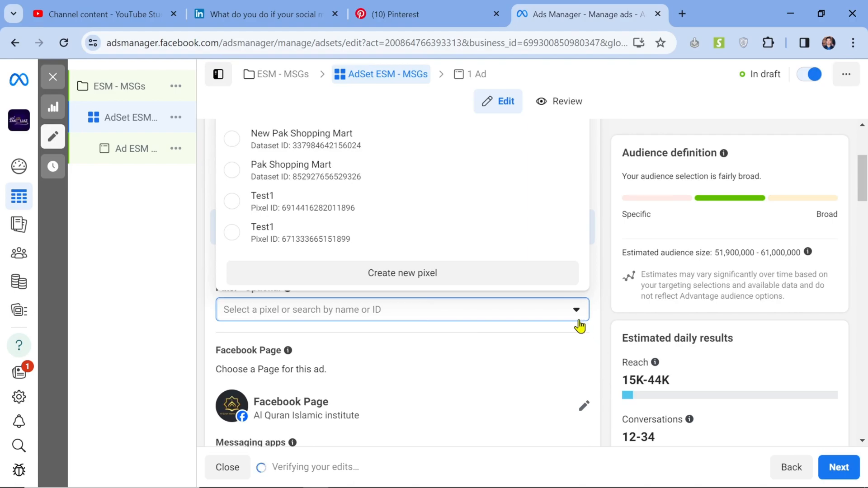
click(575, 322)
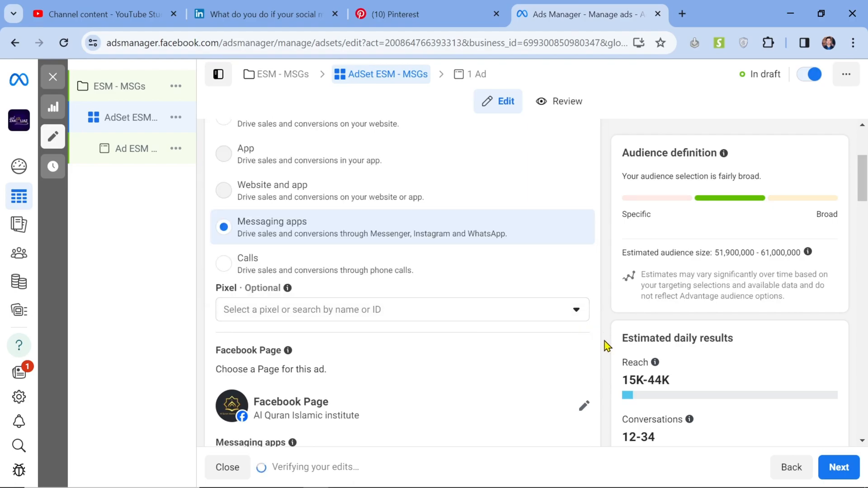
Step: Search for "eleva" and set the ad set's Facebook Page to ElevateSphere Marketing
scroll(601, 340, down, 2)
scroll(601, 340, up, 1)
click(585, 353)
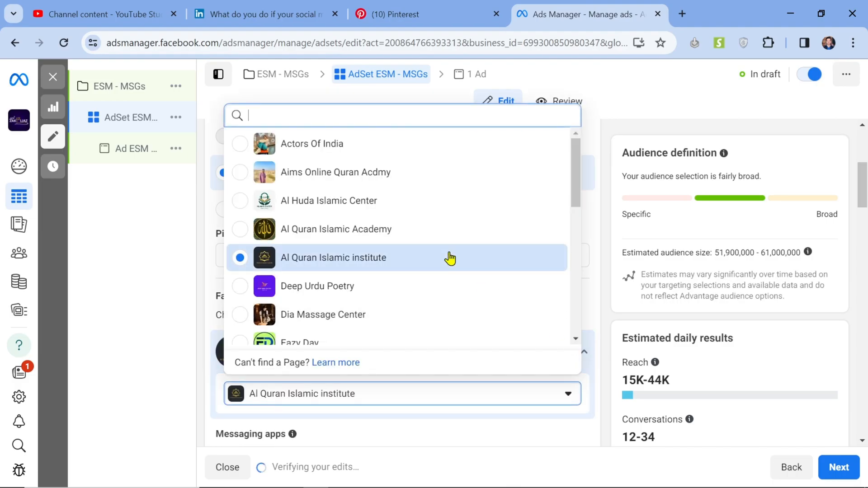
scroll(450, 259, down, 6)
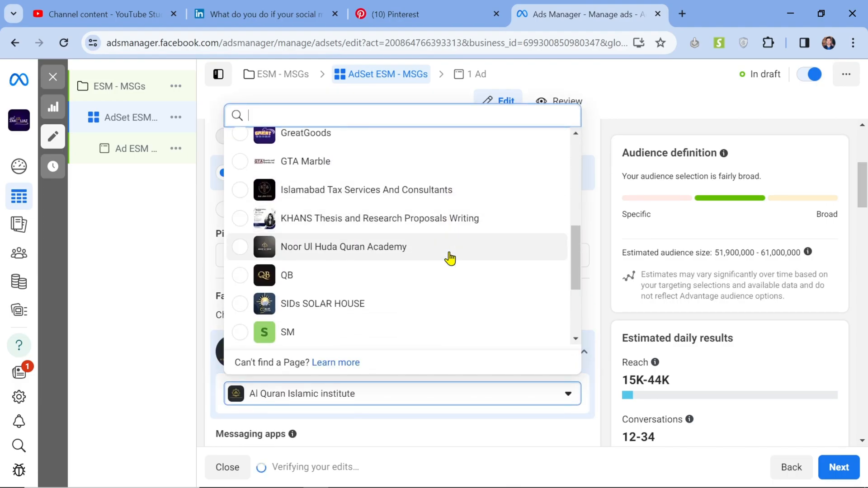
scroll(450, 258, down, 3)
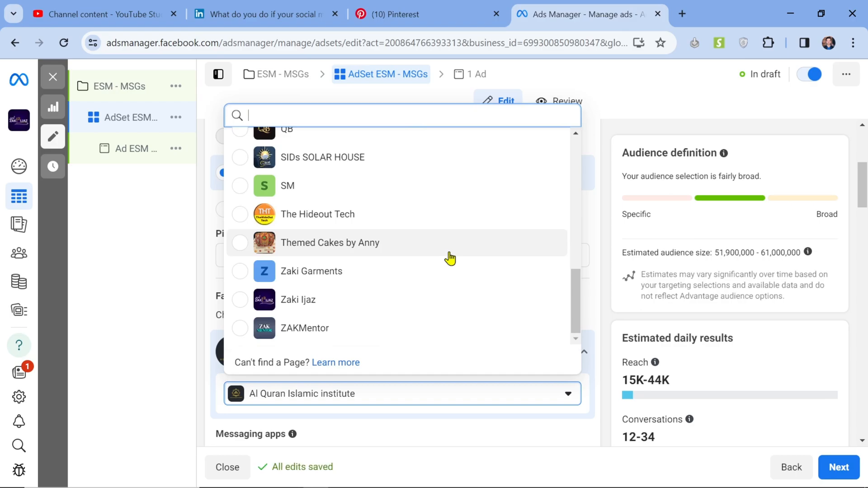
click(393, 115)
text(eleva)
click(348, 338)
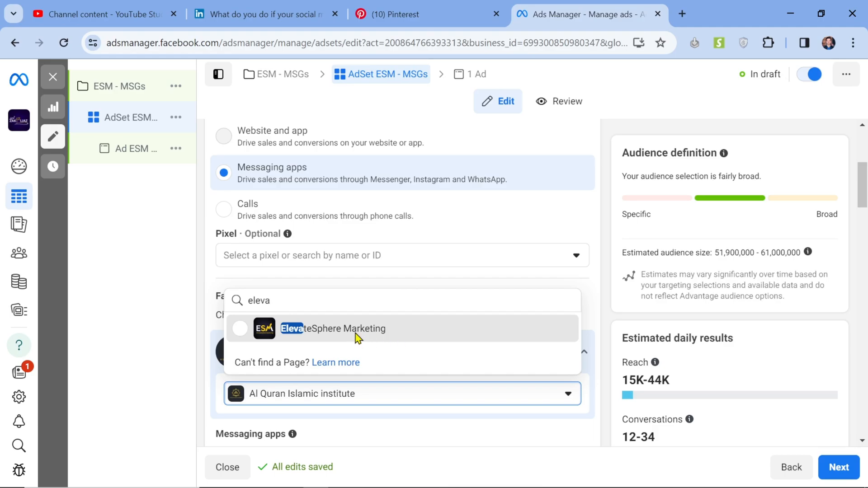
click(355, 333)
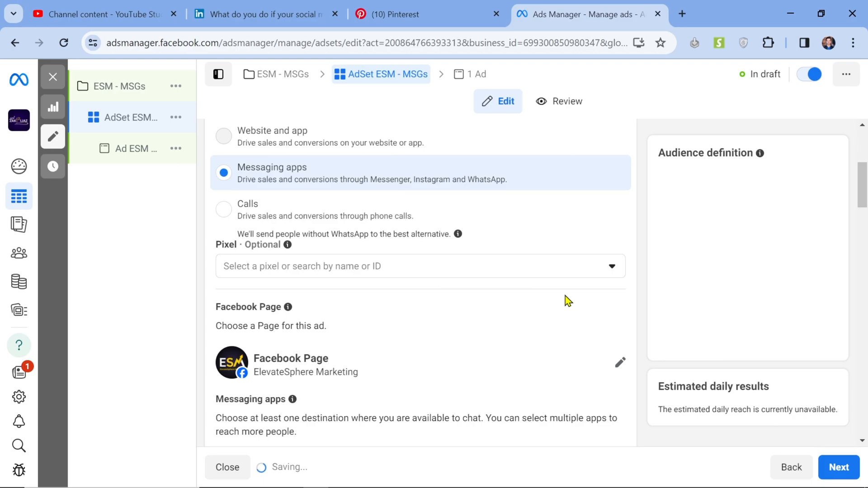
Step: Choose the other connected WhatsApp number and add Messenger as a messaging destination alongside Instagram and WhatsApp
scroll(565, 296, down, 3)
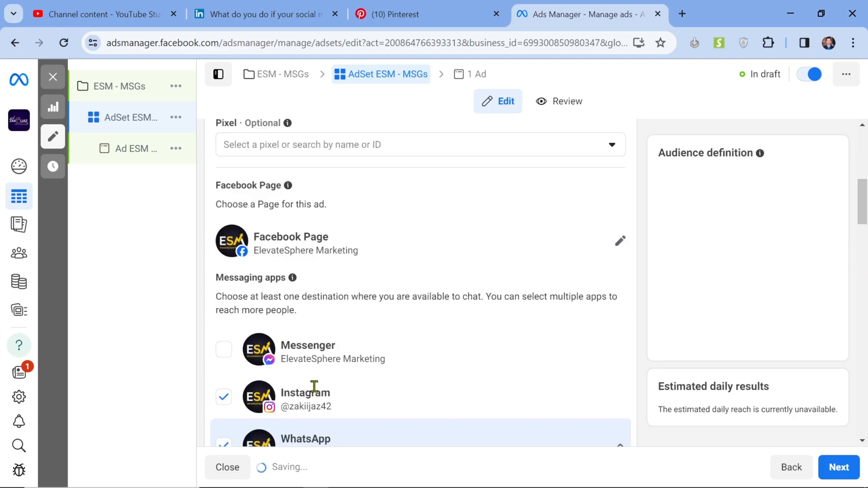
scroll(314, 389, down, 3)
scroll(315, 394, down, 2)
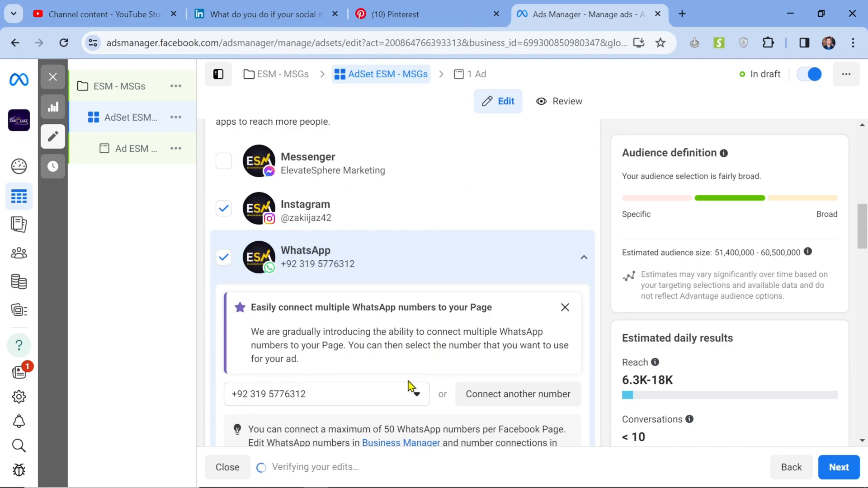
click(401, 393)
click(346, 366)
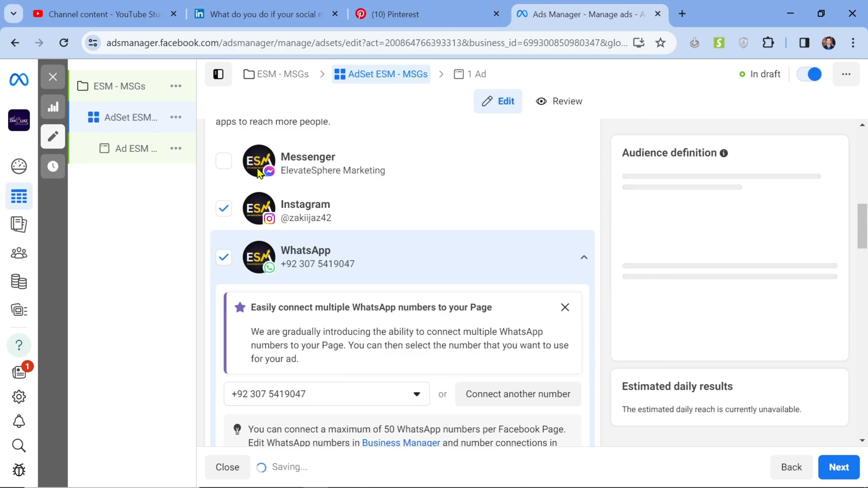
click(224, 161)
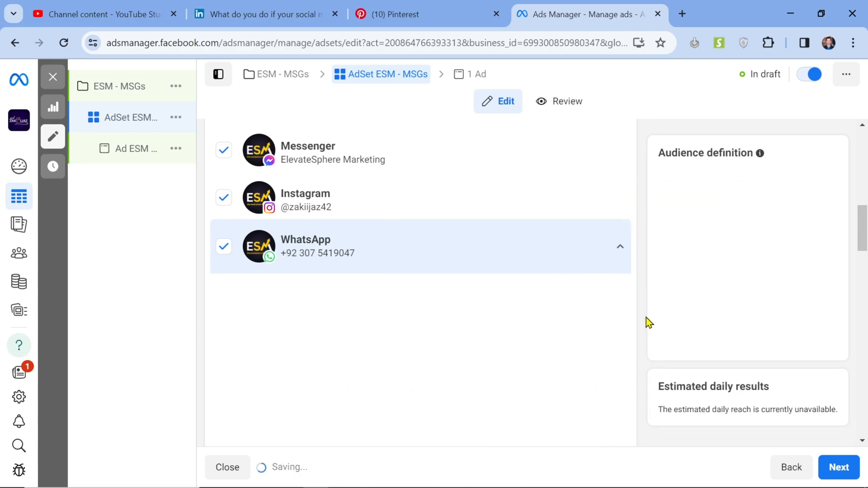
Step: Examine the selected WhatsApp number and the note on connecting several numbers to one Facebook Page
scroll(646, 317, down, 4)
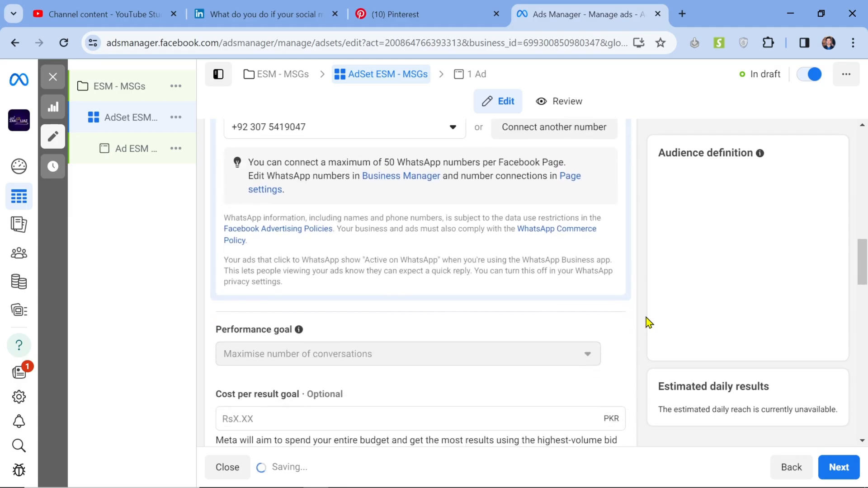
scroll(648, 322, up, 5)
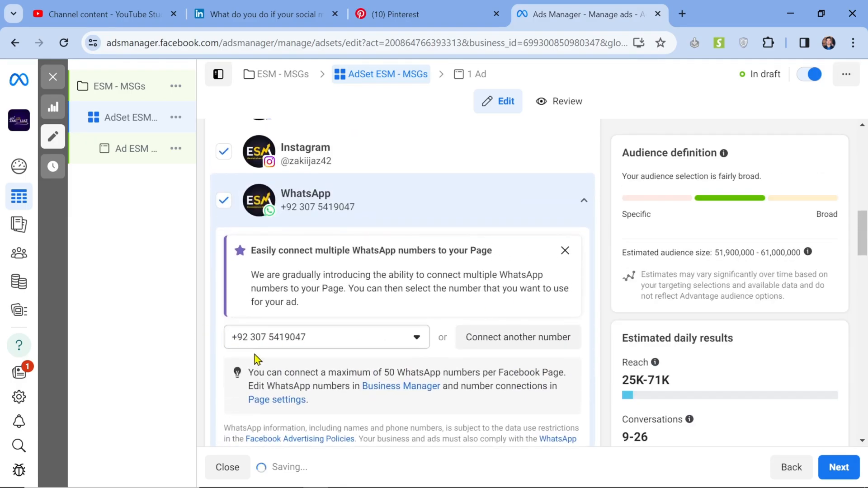
click(253, 347)
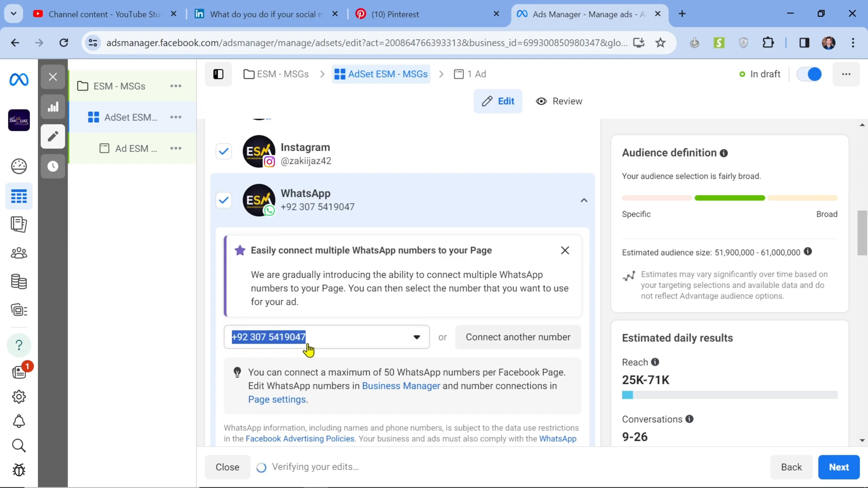
click(260, 367)
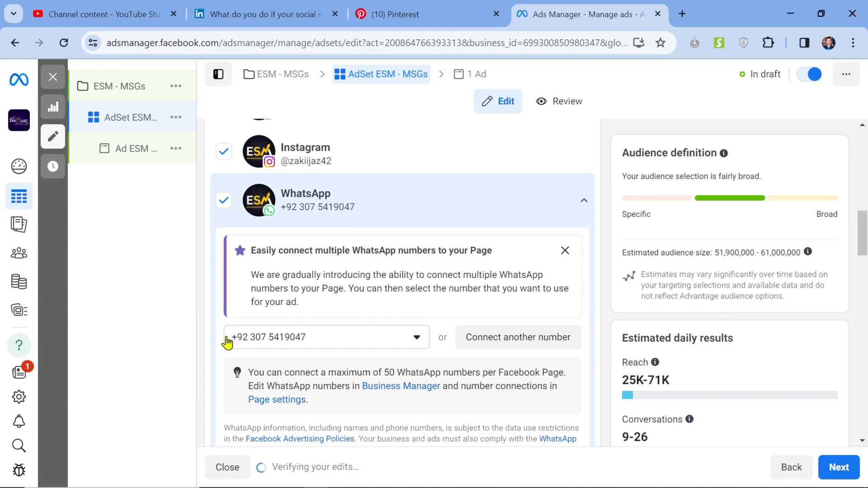
triple_click(315, 372)
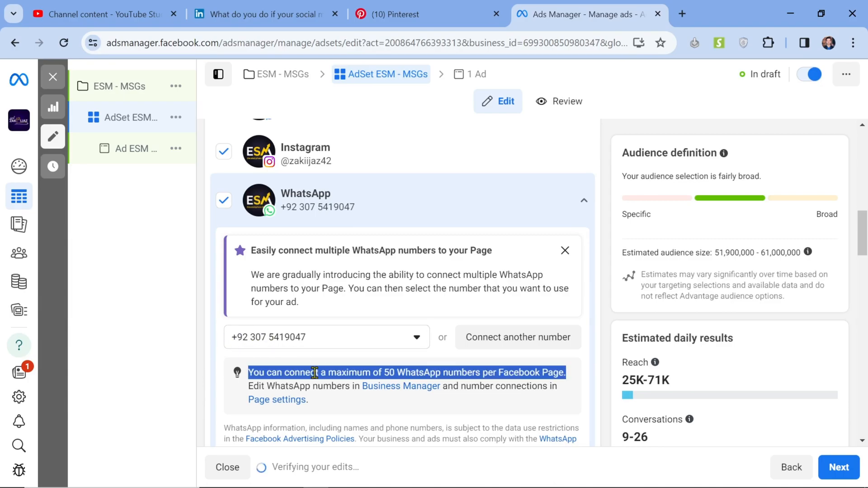
click(354, 404)
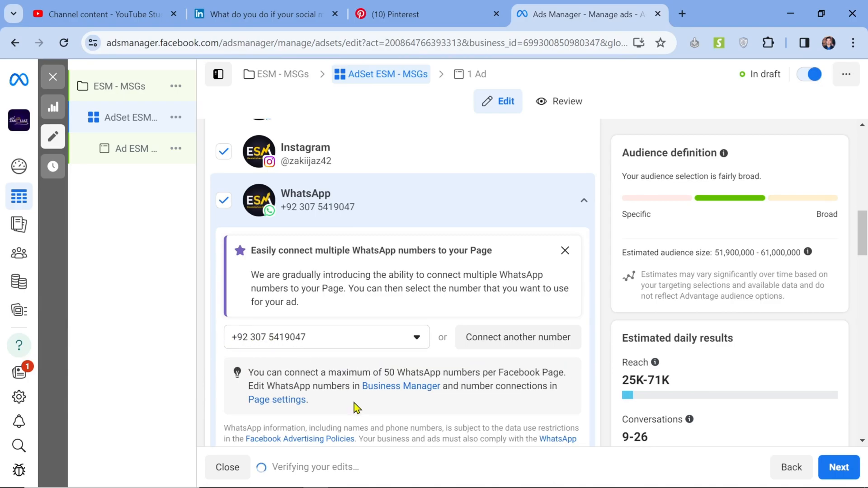
Step: Review the ad set's conversion settings, from conversion location and messaging apps through performance goal and cost per result goal
scroll(354, 404, down, 6)
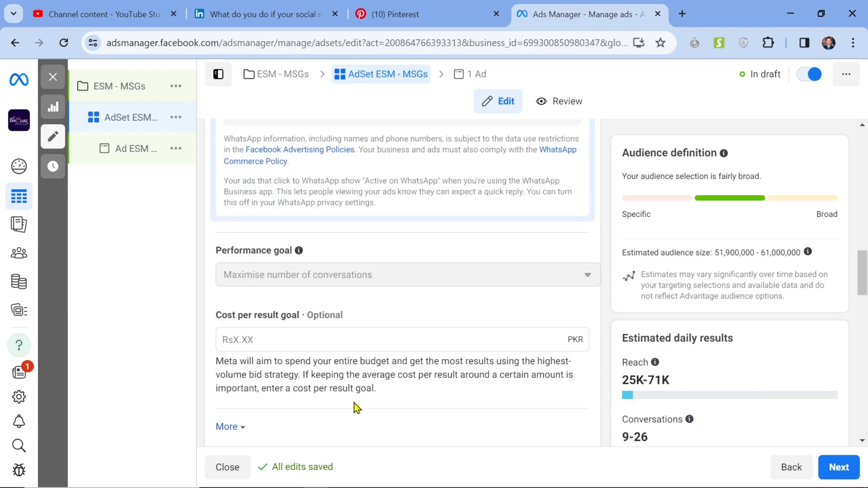
scroll(394, 337, down, 6)
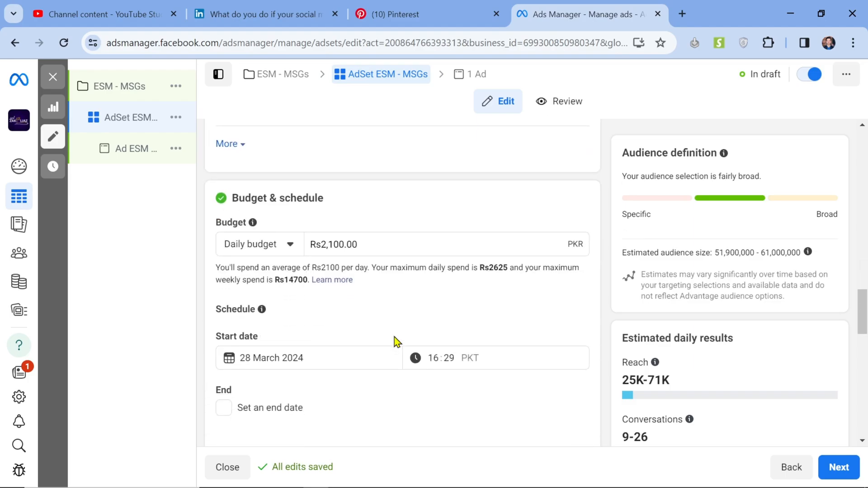
scroll(656, 226, up, 15)
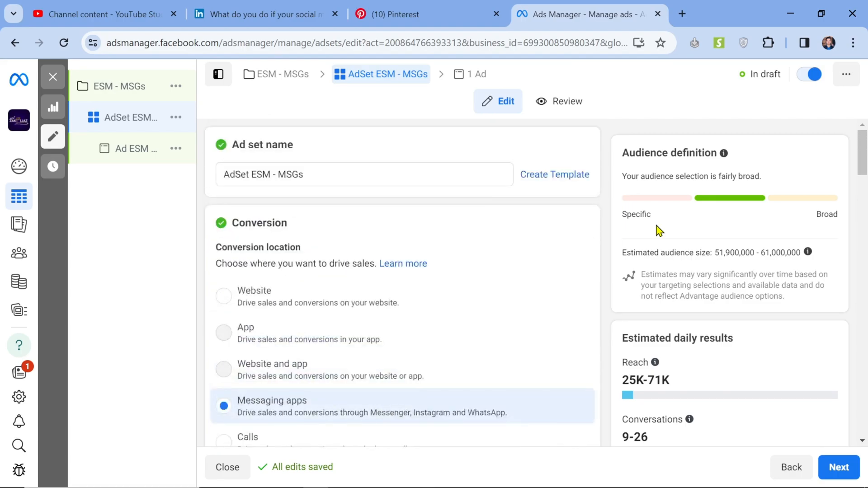
scroll(656, 226, down, 10)
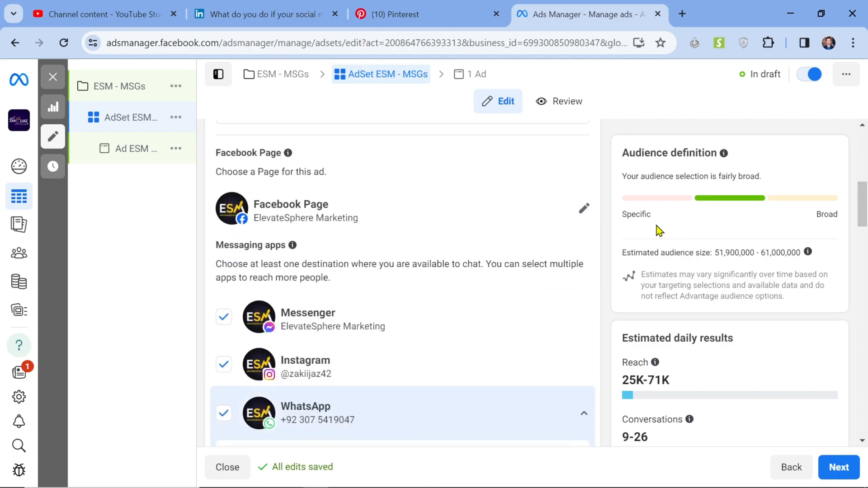
scroll(656, 226, down, 5)
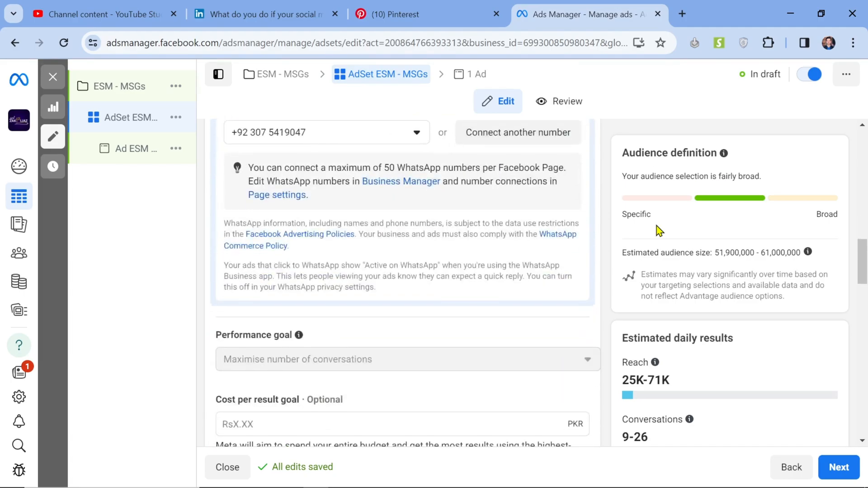
scroll(659, 230, down, 9)
scroll(659, 230, up, 3)
scroll(659, 231, up, 8)
scroll(259, 320, down, 5)
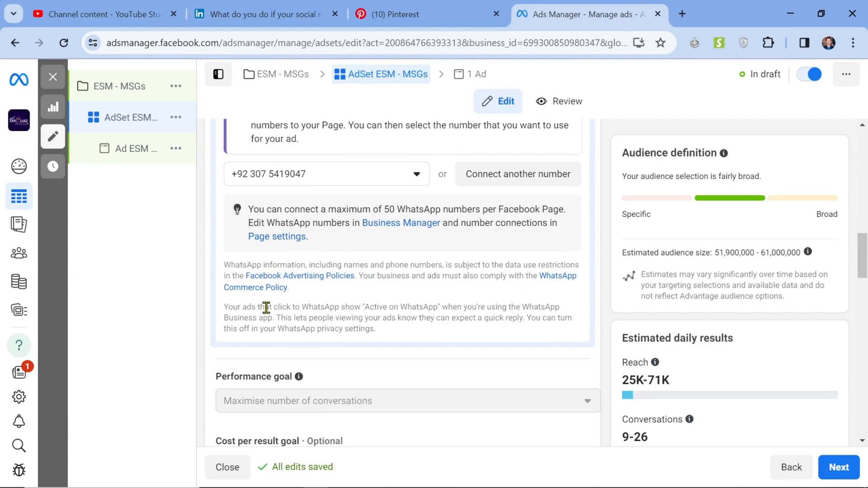
scroll(258, 321, down, 4)
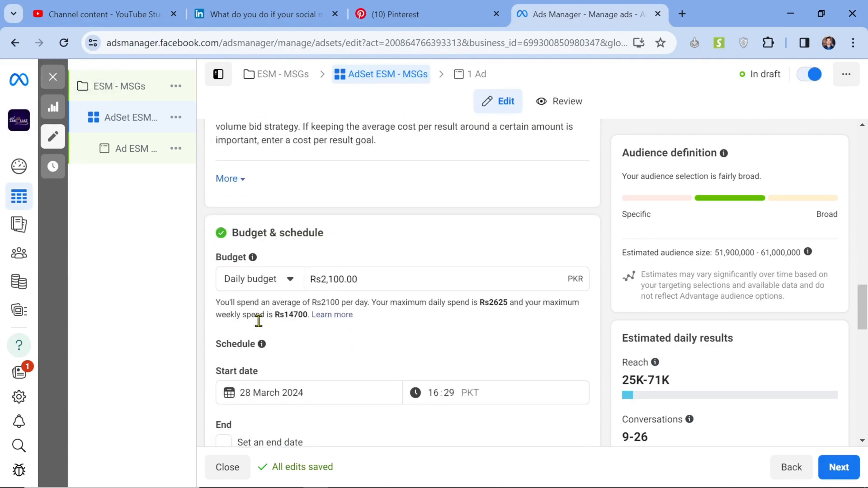
Step: Inspect the daily budget and the start date calendar in the ad set's budget and schedule settings
click(413, 282)
scroll(443, 336, down, 5)
scroll(308, 209, up, 1)
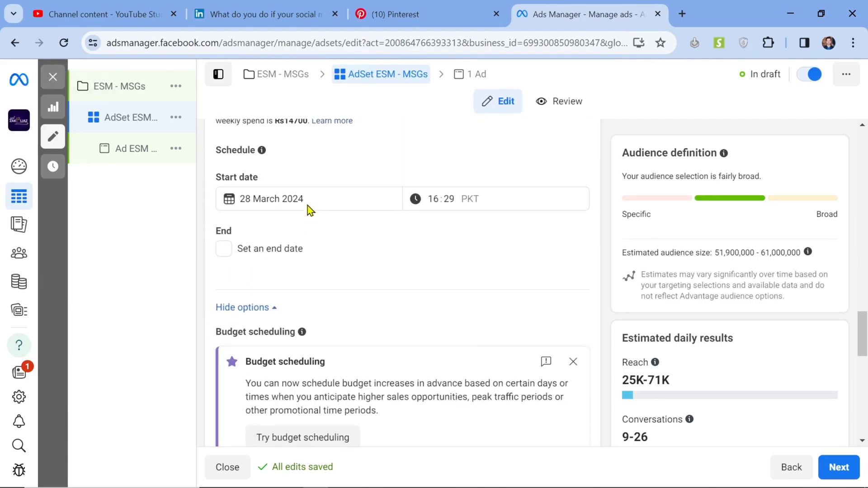
click(322, 209)
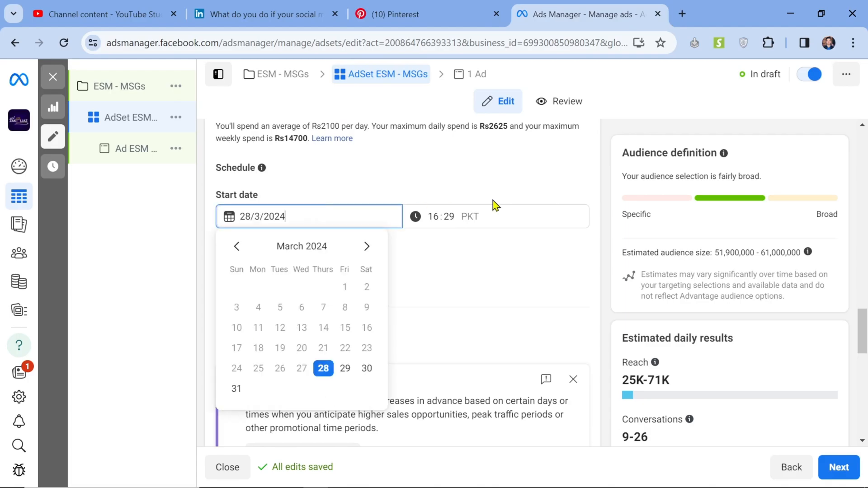
click(490, 232)
Step: Switch the ad set from Advantage+ audience to the original audience options
scroll(490, 232, down, 6)
scroll(490, 232, down, 3)
scroll(490, 232, up, 3)
scroll(320, 305, down, 3)
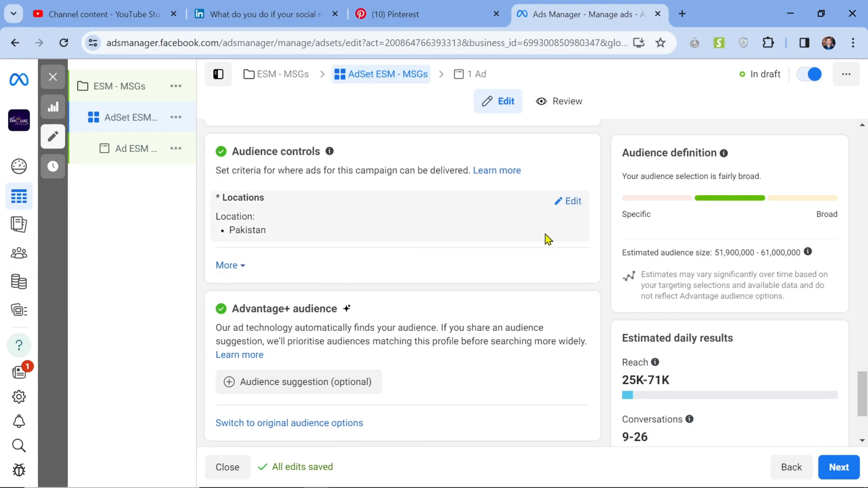
click(285, 424)
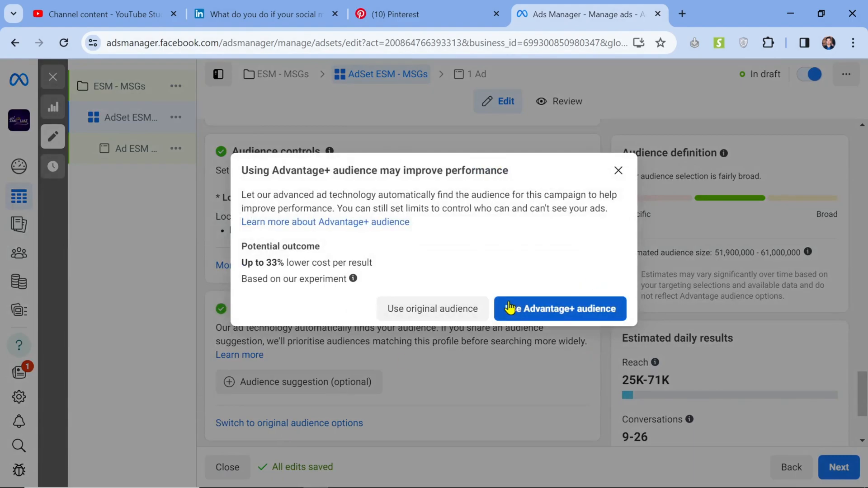
click(461, 317)
scroll(459, 316, up, 7)
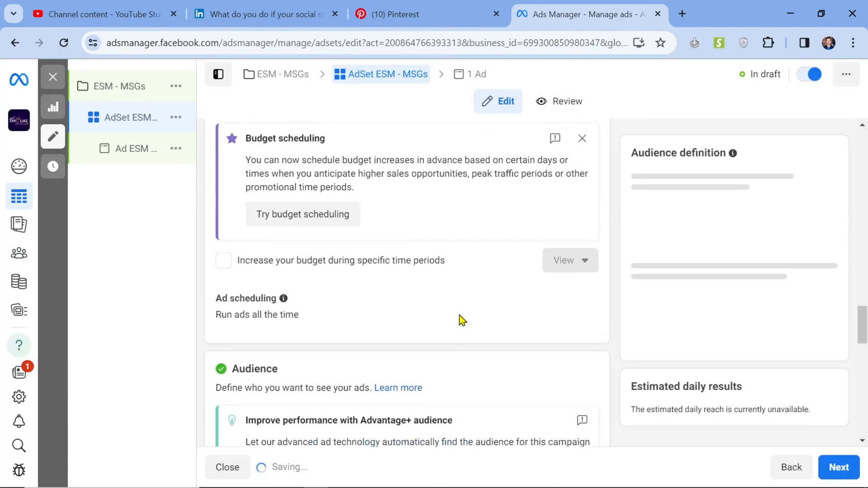
scroll(459, 316, down, 10)
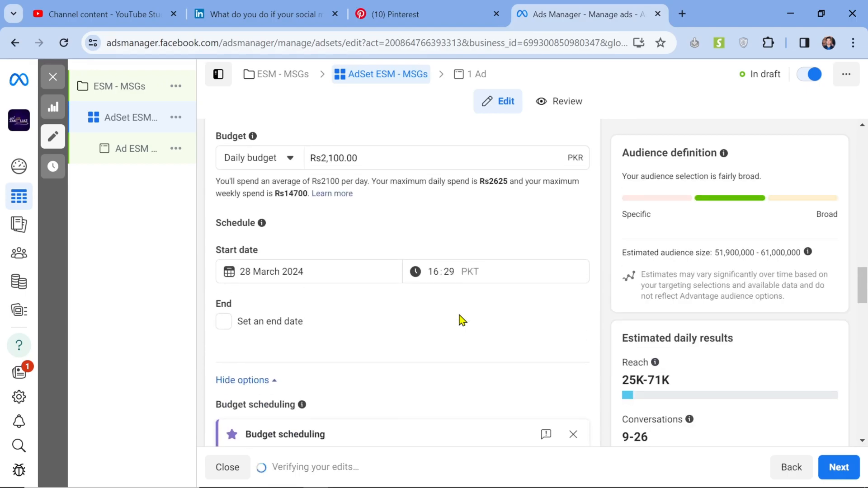
Step: Apply the saved audience "Clothing Brand - 02" to the ad set
scroll(460, 316, down, 3)
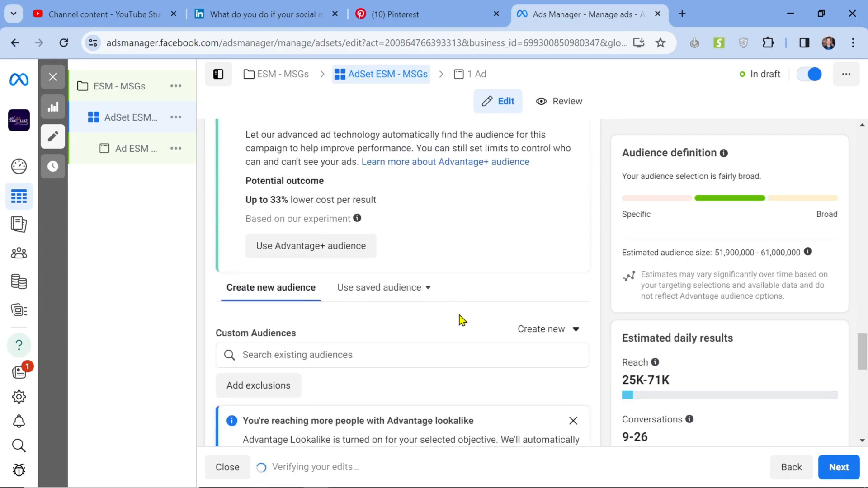
click(411, 239)
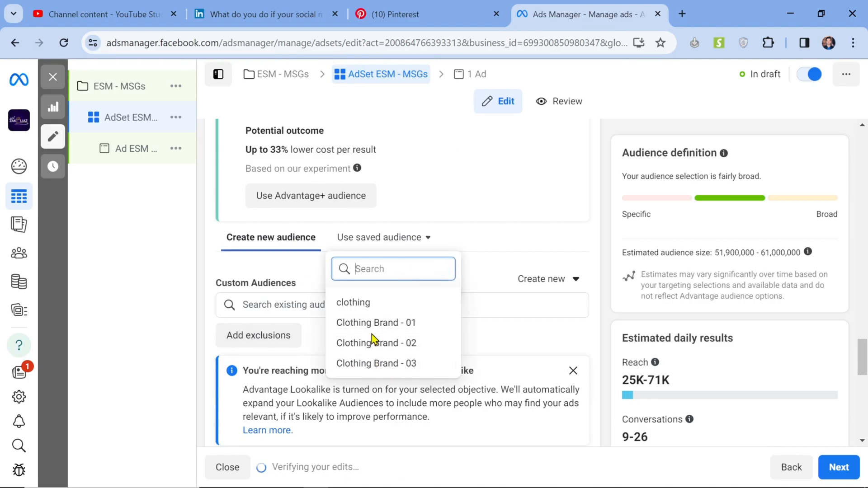
click(420, 343)
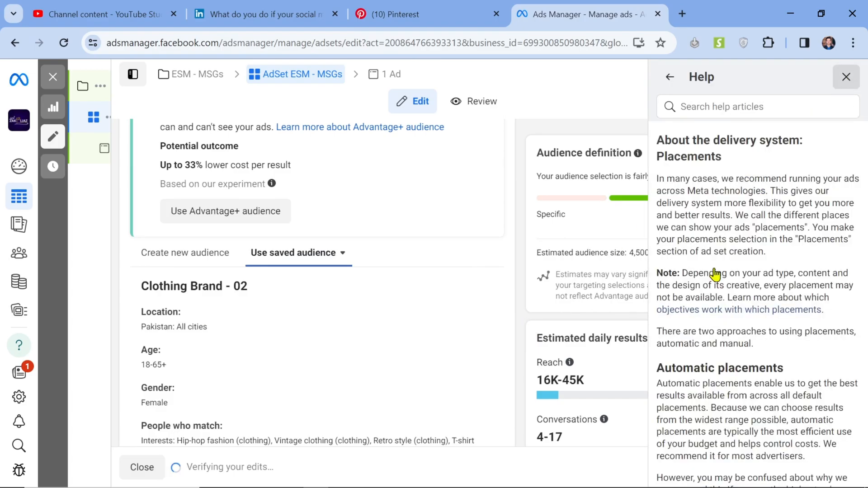
Step: Review the ad set's Advantage+ placements and expand the brand safety and suitability options beneath them
scroll(560, 306, down, 10)
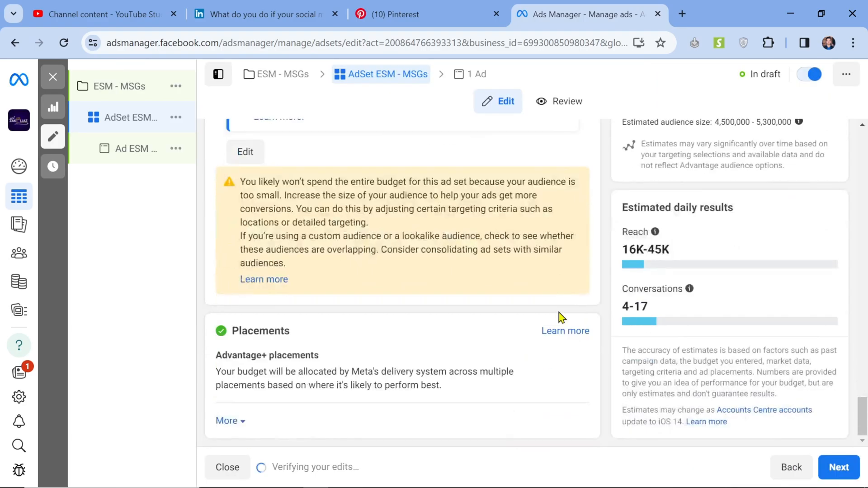
click(227, 421)
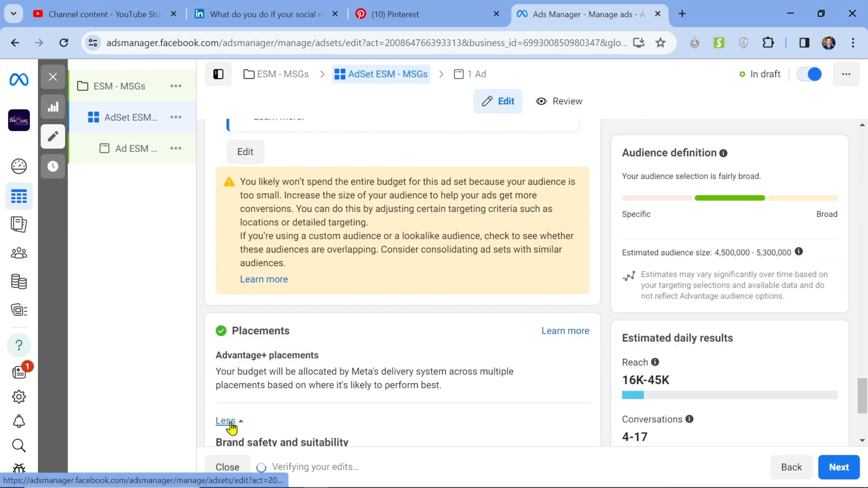
scroll(436, 435, down, 4)
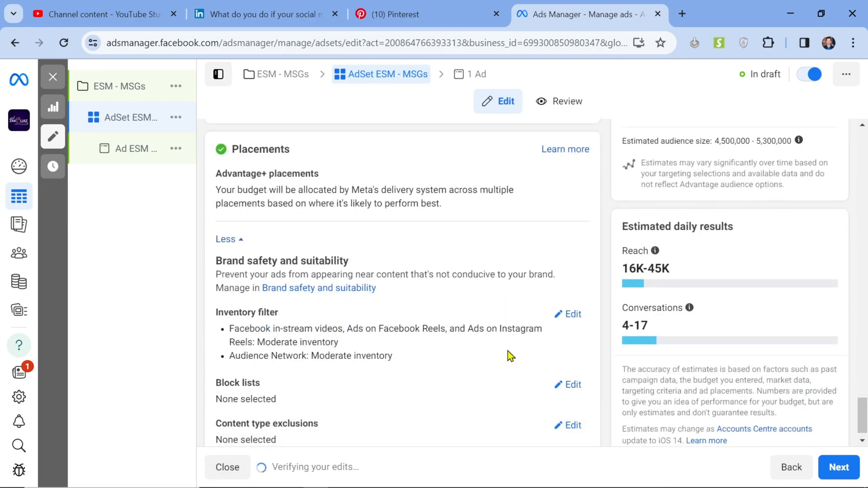
scroll(468, 270, down, 1)
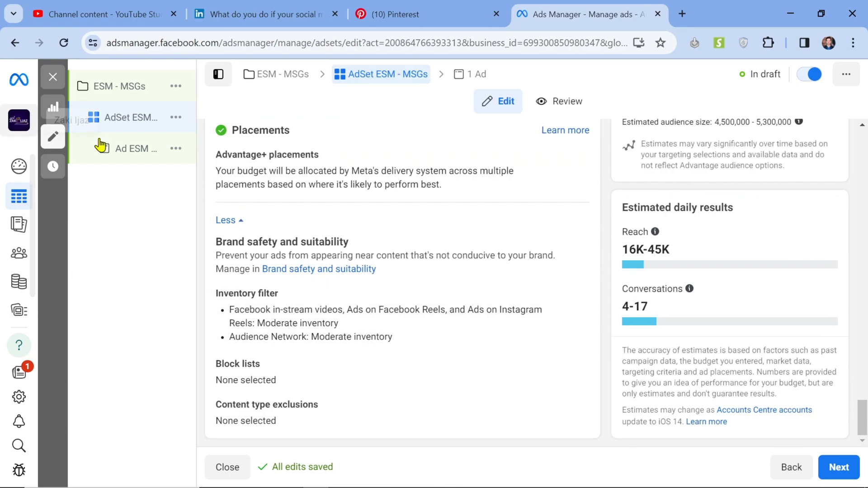
scroll(515, 161, up, 4)
scroll(515, 163, up, 10)
scroll(516, 163, down, 14)
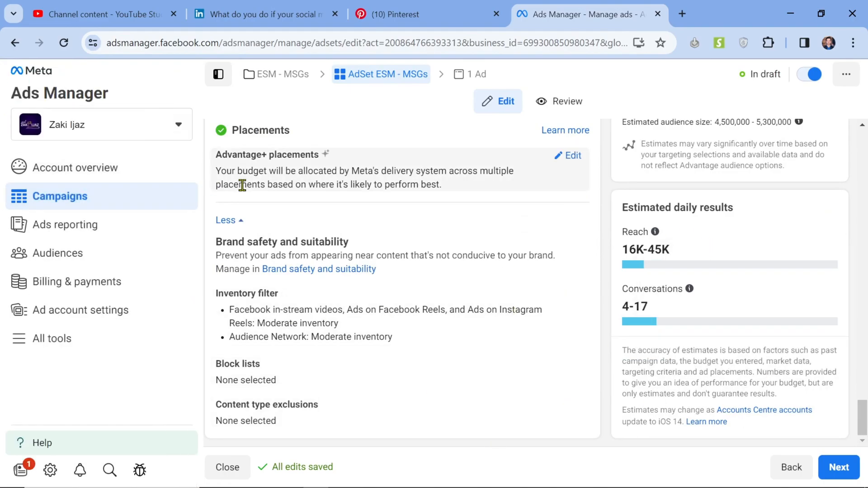
Step: Open the ad "Ad ESM - MSGs" and choose the account image 19.png as its creative media
click(145, 152)
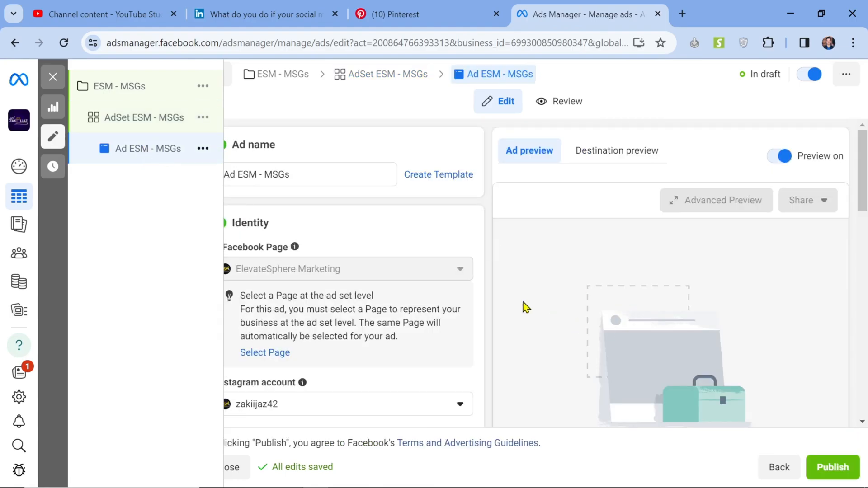
scroll(484, 273, down, 2)
scroll(484, 273, down, 5)
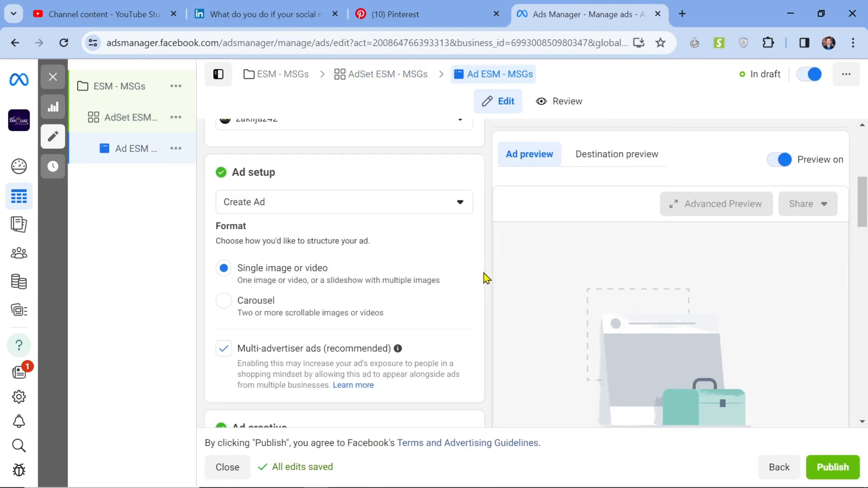
scroll(335, 327, down, 2)
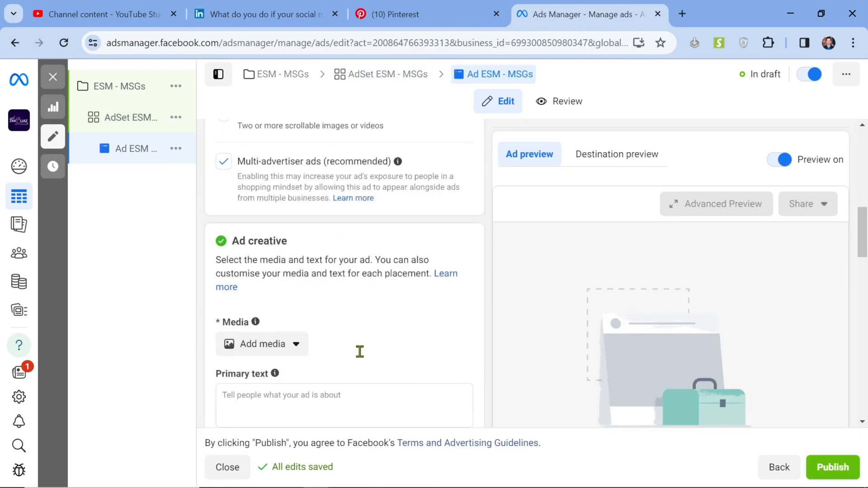
click(266, 330)
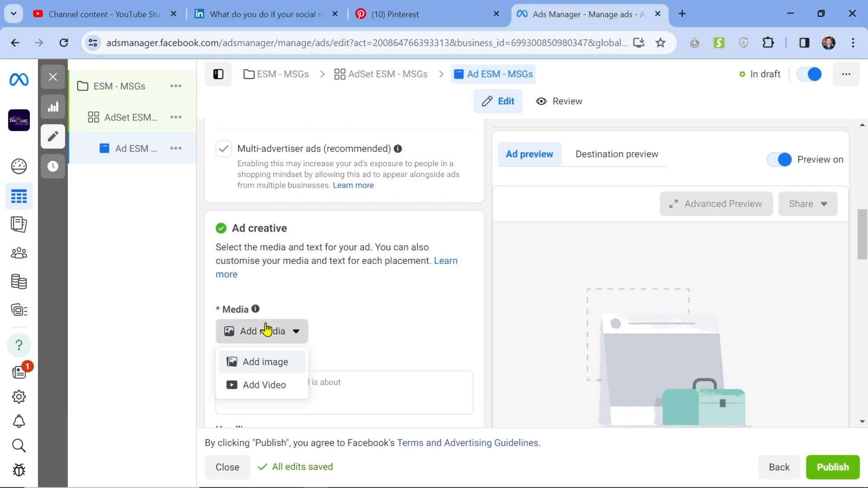
click(262, 364)
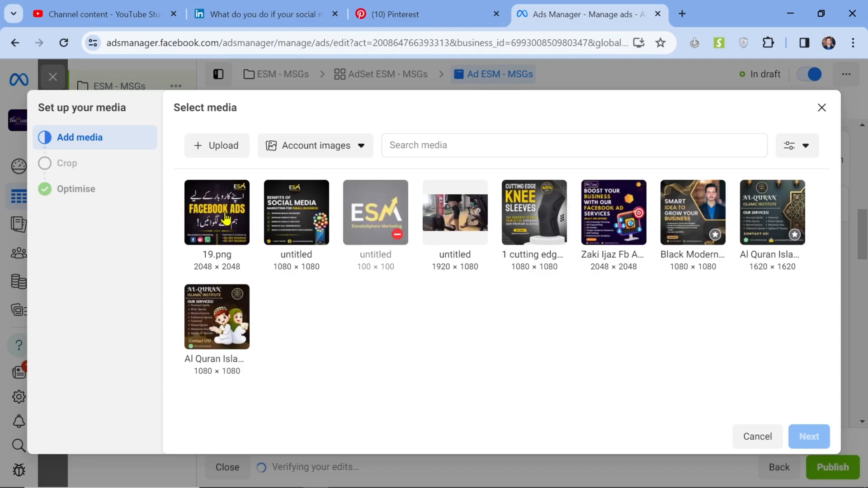
click(190, 229)
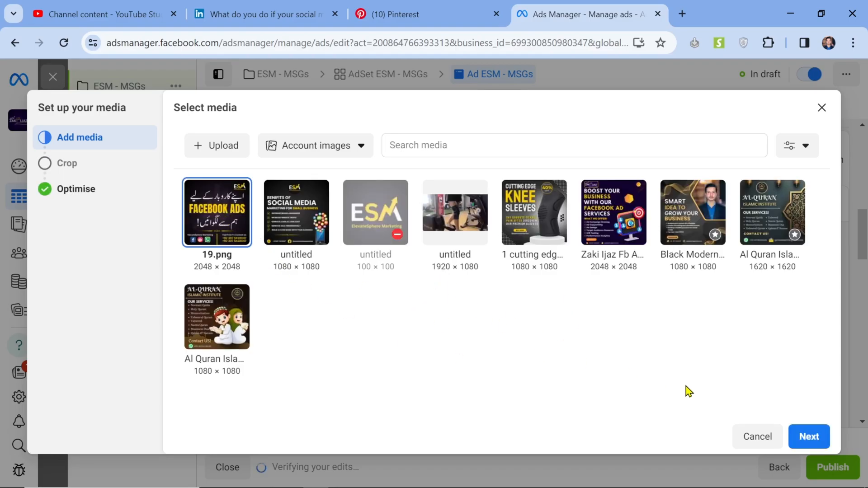
click(809, 437)
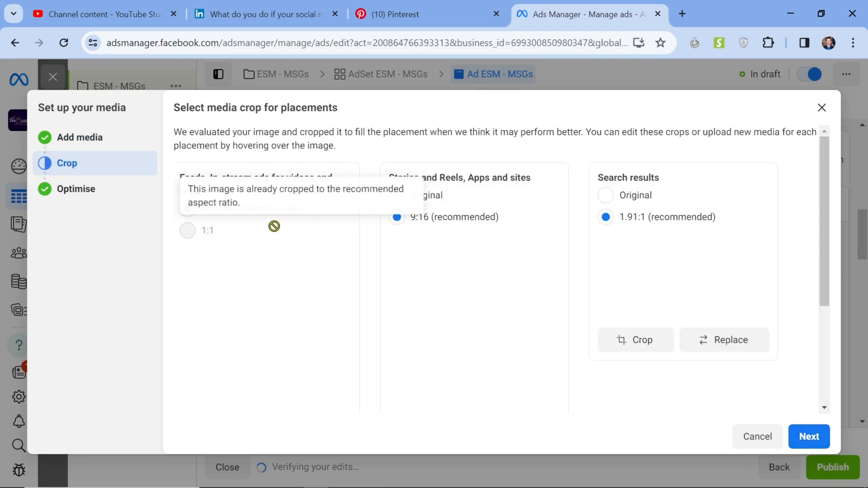
Step: Set the image crop to Original for Stories and Reels, Apps and sites, and for Search results
click(433, 199)
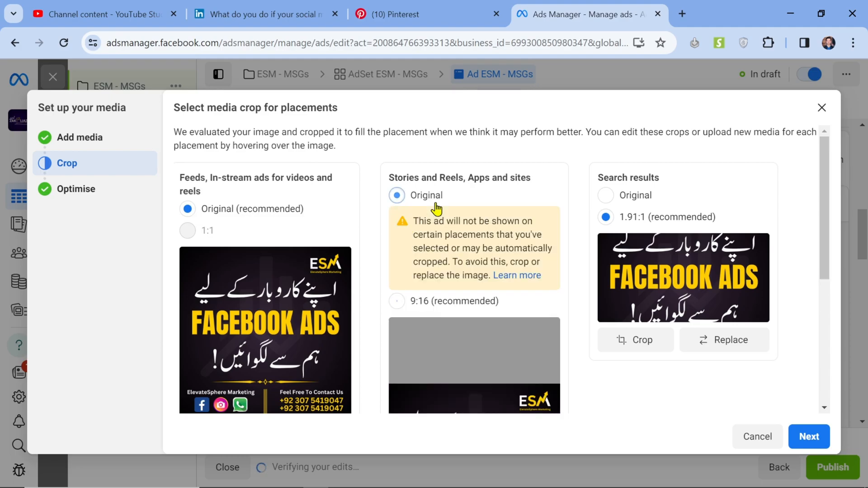
click(633, 198)
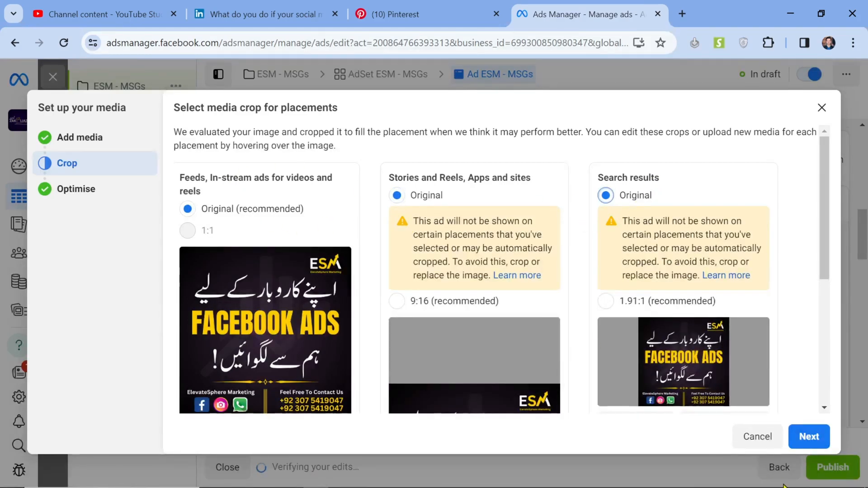
click(813, 443)
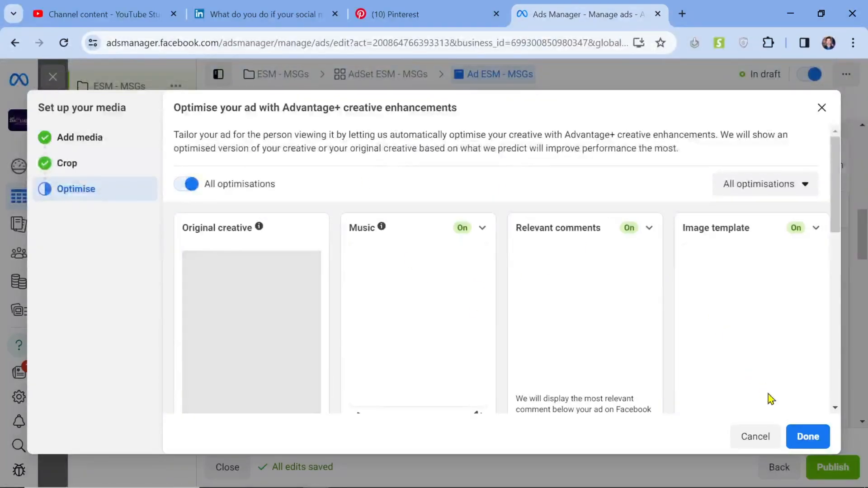
Step: Look through the Advantage+ creative enhancements and finish the media setup with all optimisations left on
scroll(552, 208, down, 8)
scroll(552, 205, up, 5)
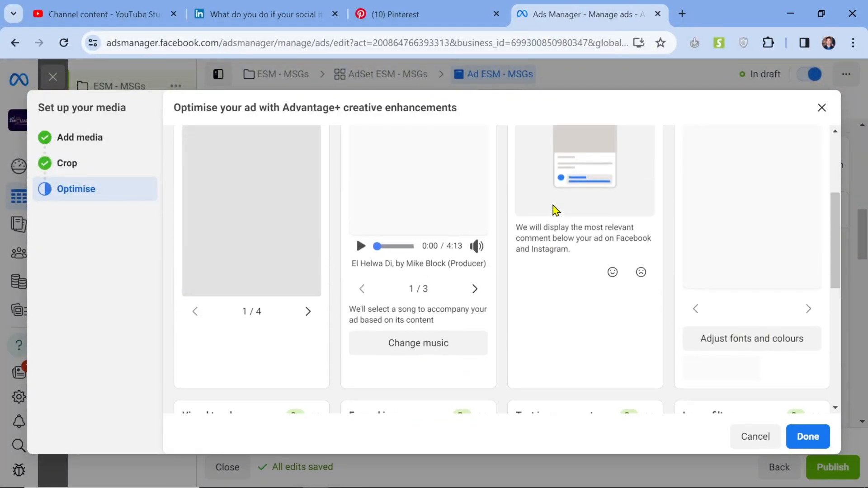
scroll(687, 192, up, 3)
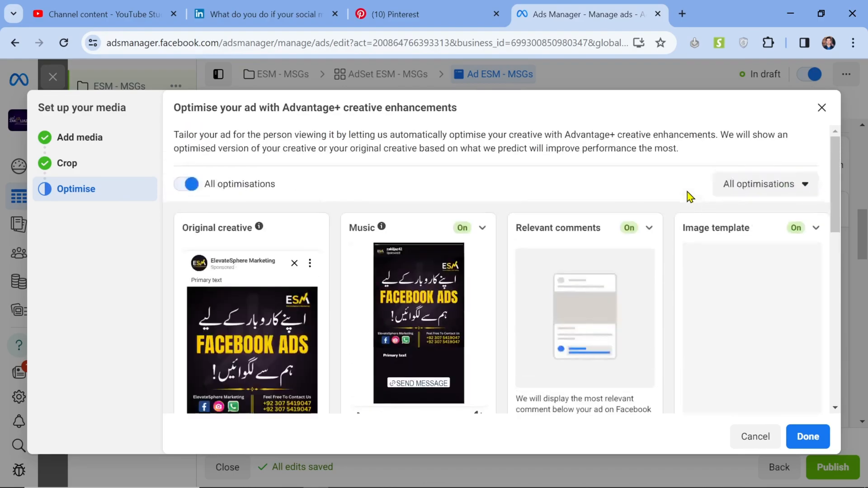
click(810, 446)
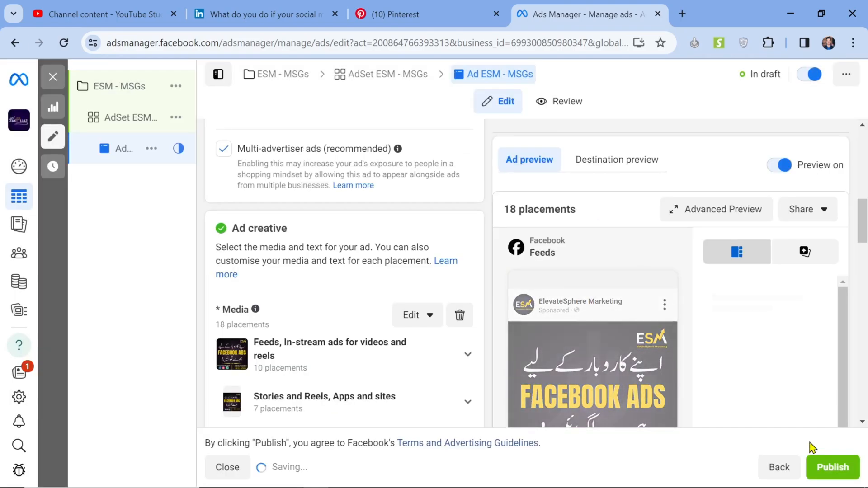
Step: Dismiss the ad recommendations and assign the existing message template "ESM" to the ad
scroll(335, 300, down, 8)
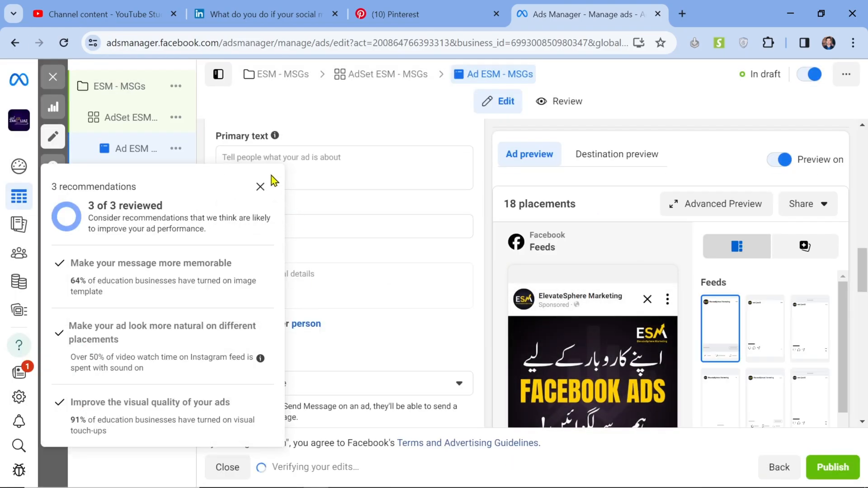
click(260, 186)
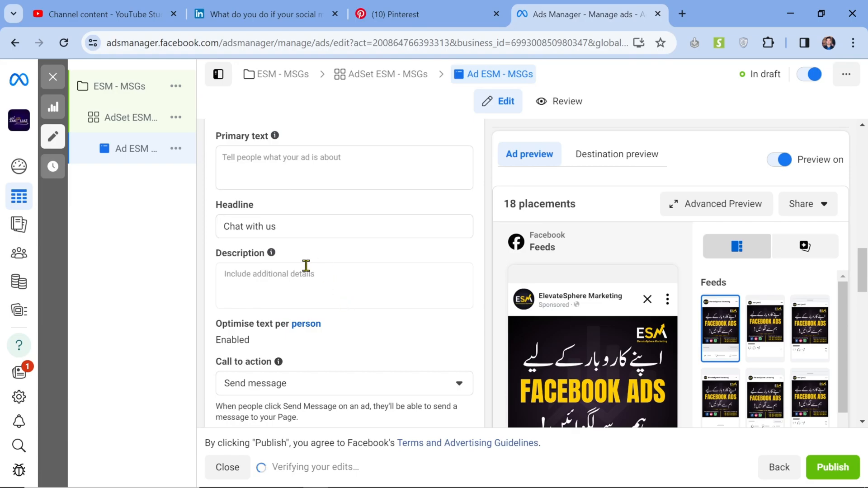
scroll(298, 228, down, 6)
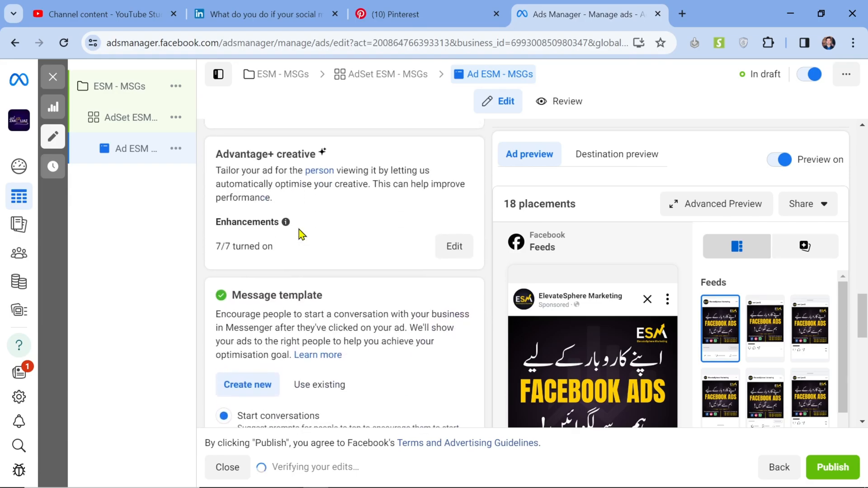
scroll(306, 299, down, 5)
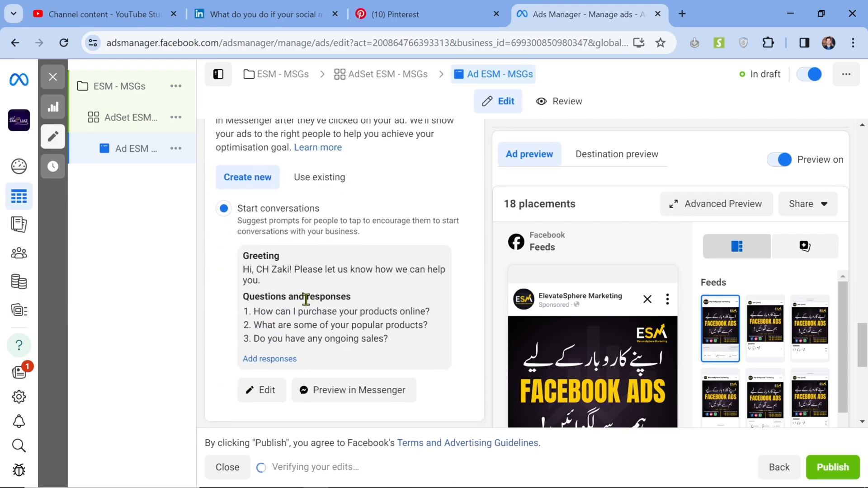
click(321, 178)
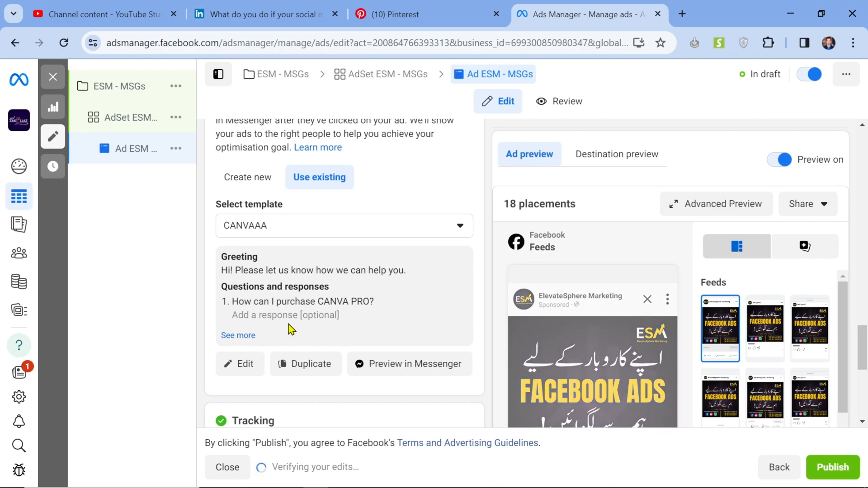
scroll(333, 298, down, 1)
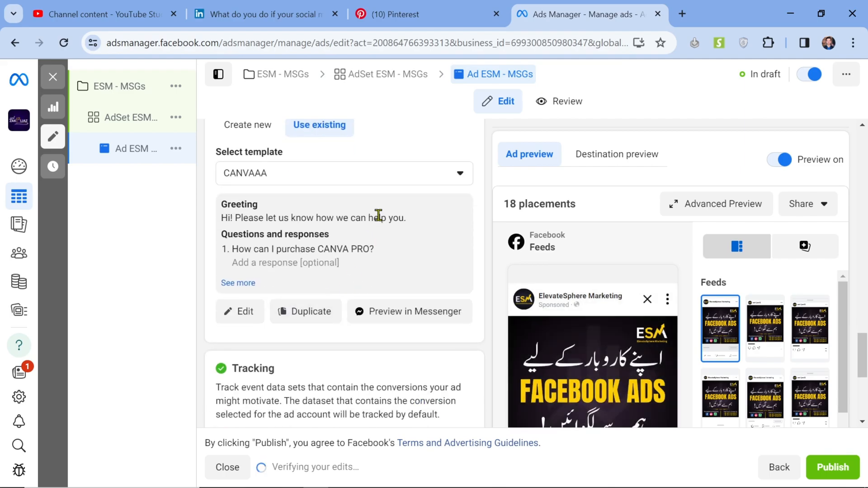
click(404, 183)
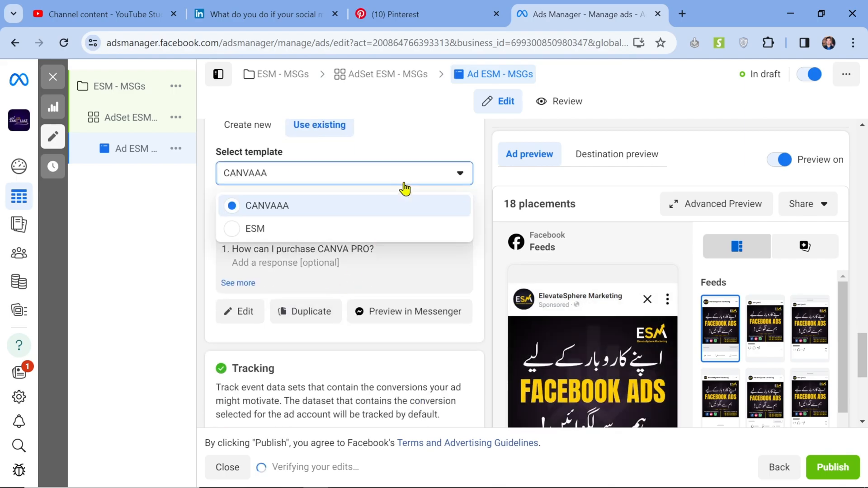
click(326, 229)
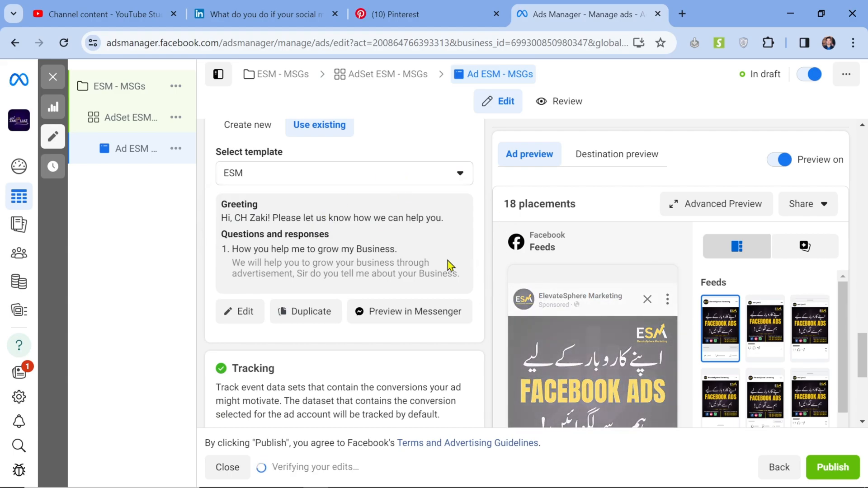
Step: Review the ad's tracking options, identity settings and previews across the different placements
scroll(448, 264, down, 3)
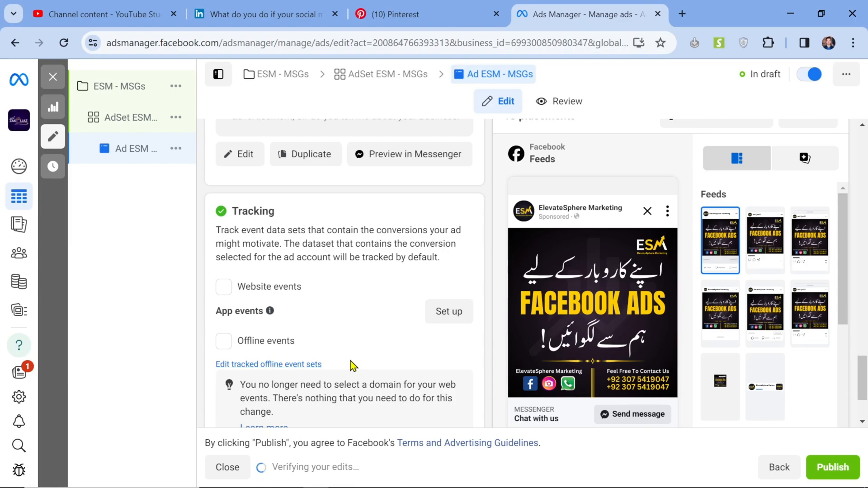
scroll(351, 364, down, 2)
scroll(350, 364, up, 15)
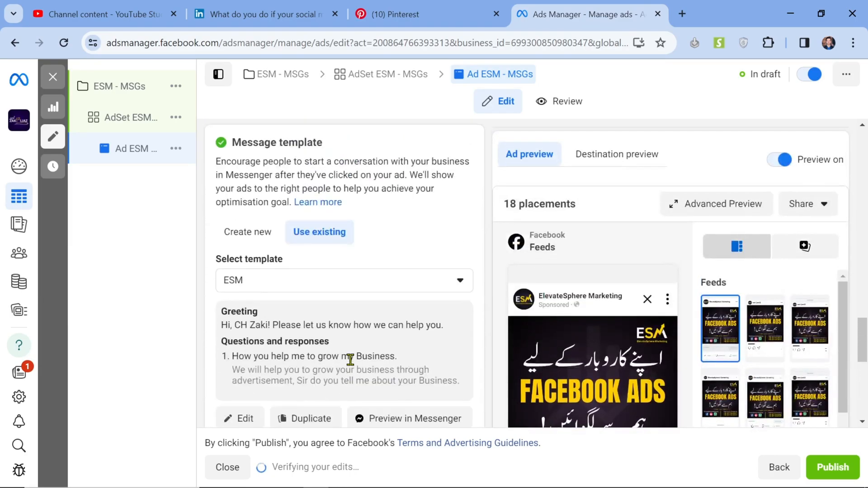
scroll(351, 364, up, 10)
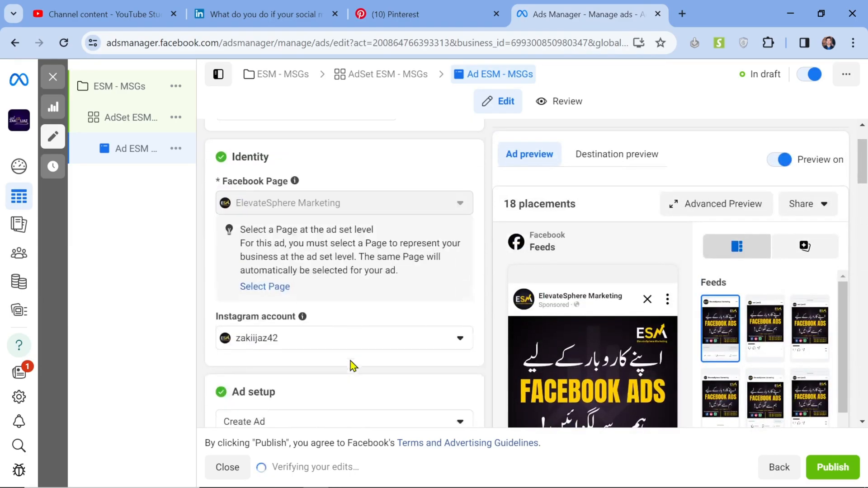
scroll(742, 322, down, 5)
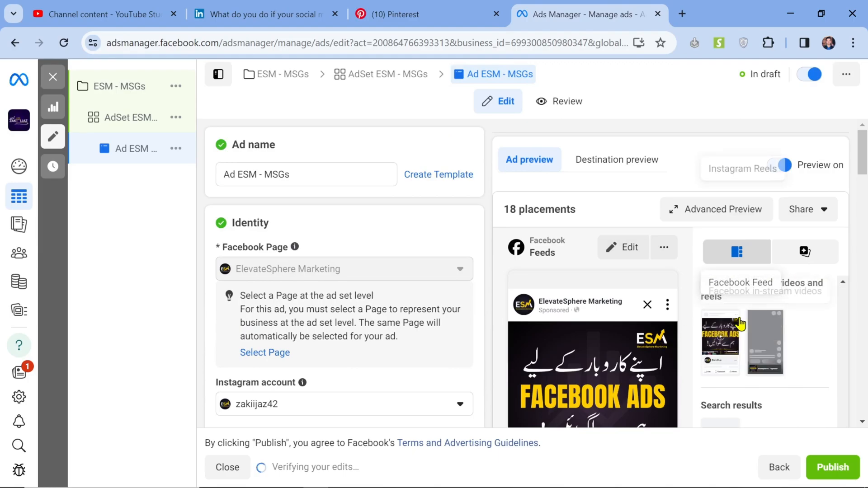
scroll(739, 321, down, 15)
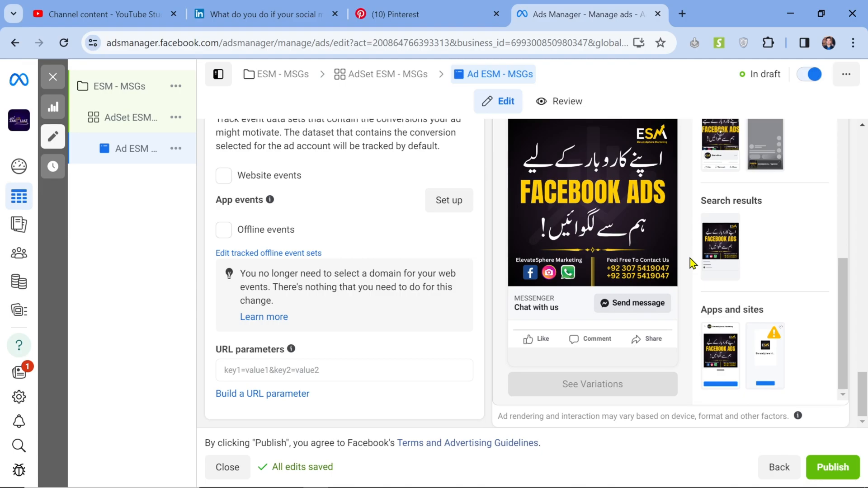
scroll(690, 259, up, 4)
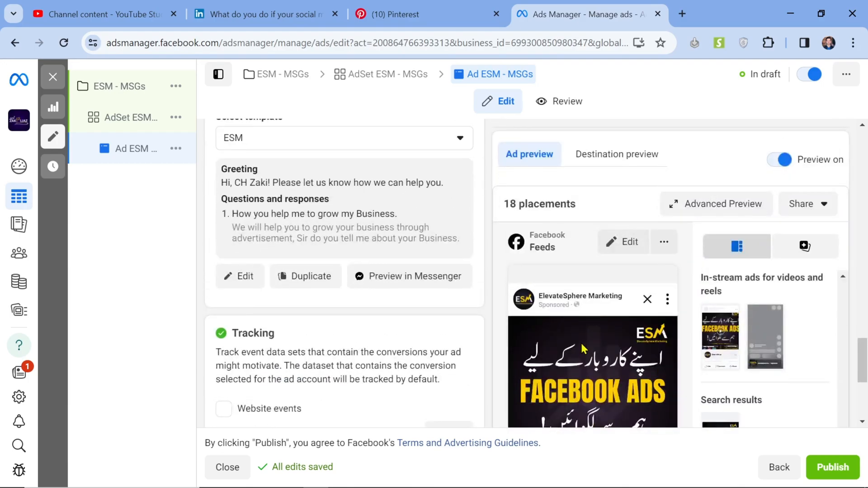
Step: Look over the whole ad draft once more, from the ad name and identity through call to action and message template to tracking
scroll(583, 348, down, 4)
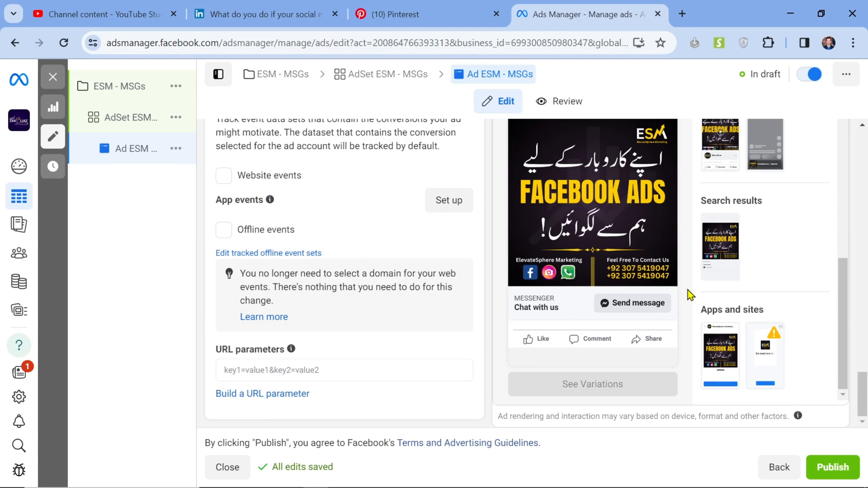
scroll(687, 289, up, 15)
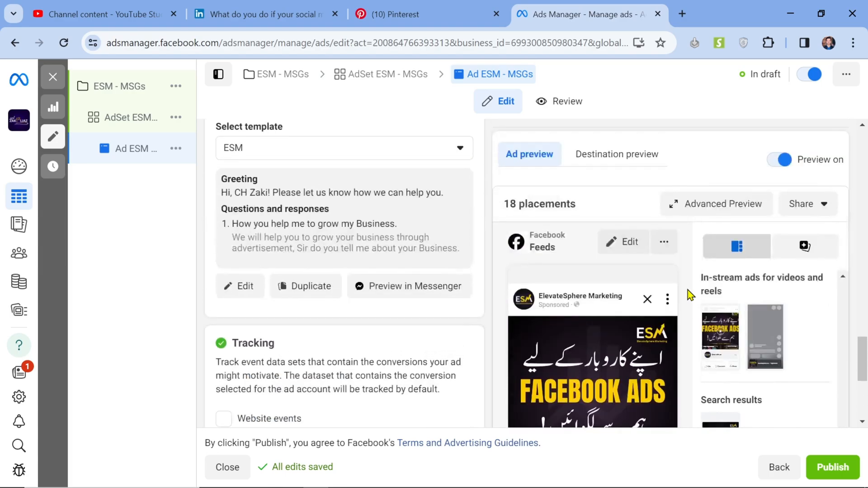
scroll(687, 290, up, 10)
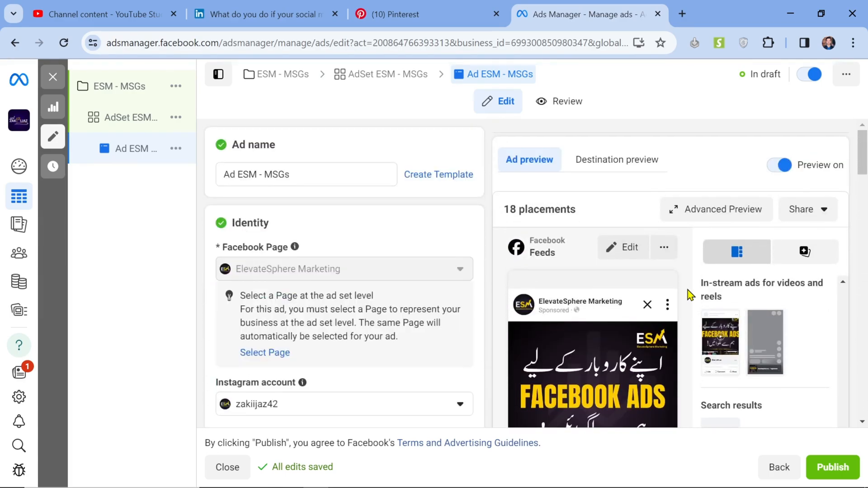
scroll(687, 289, down, 5)
scroll(688, 289, down, 15)
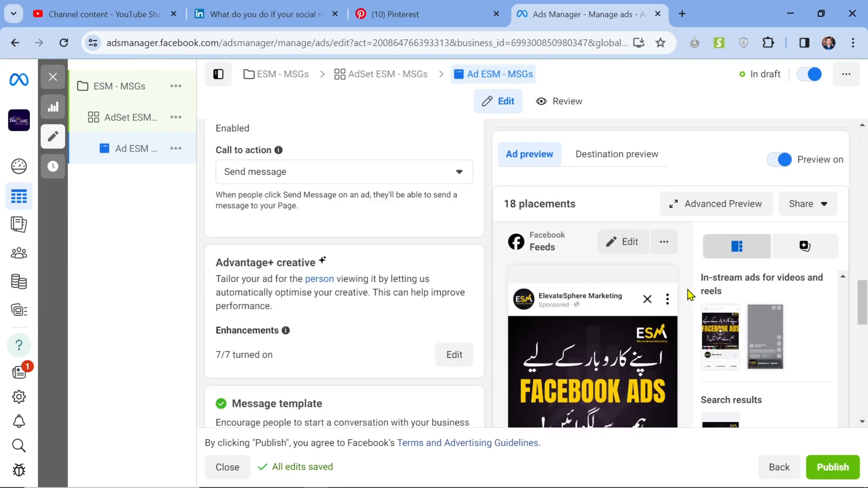
scroll(687, 290, down, 4)
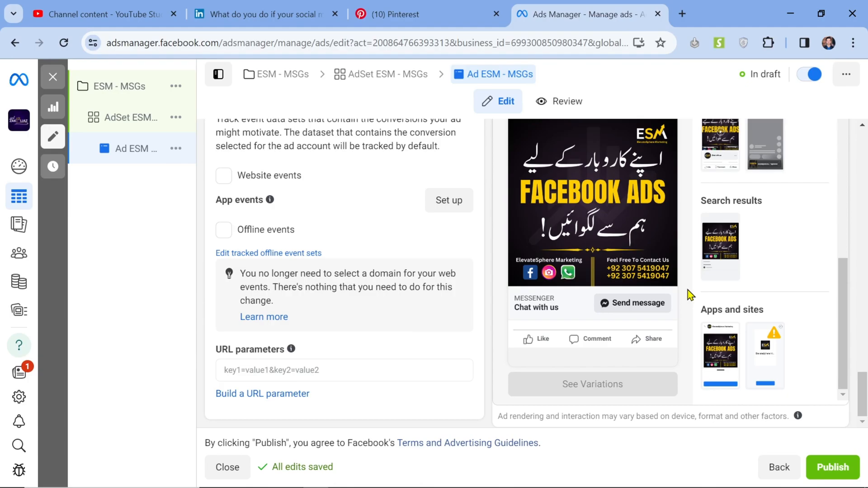
scroll(685, 354, up, 5)
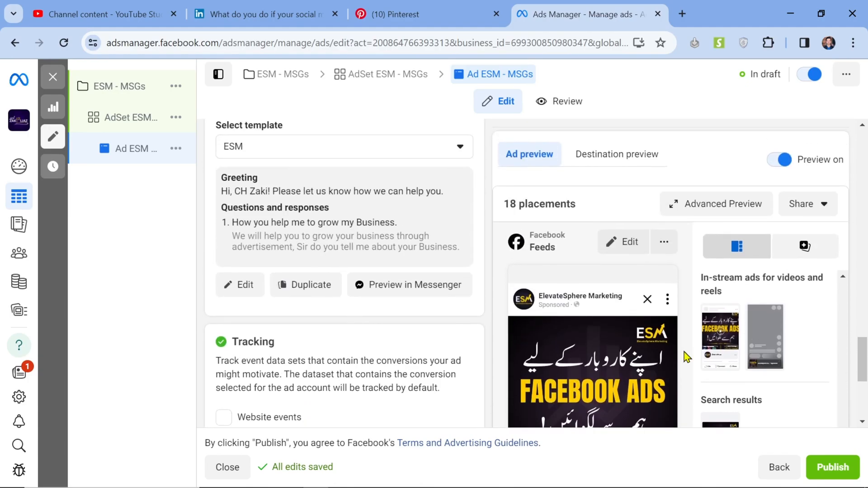